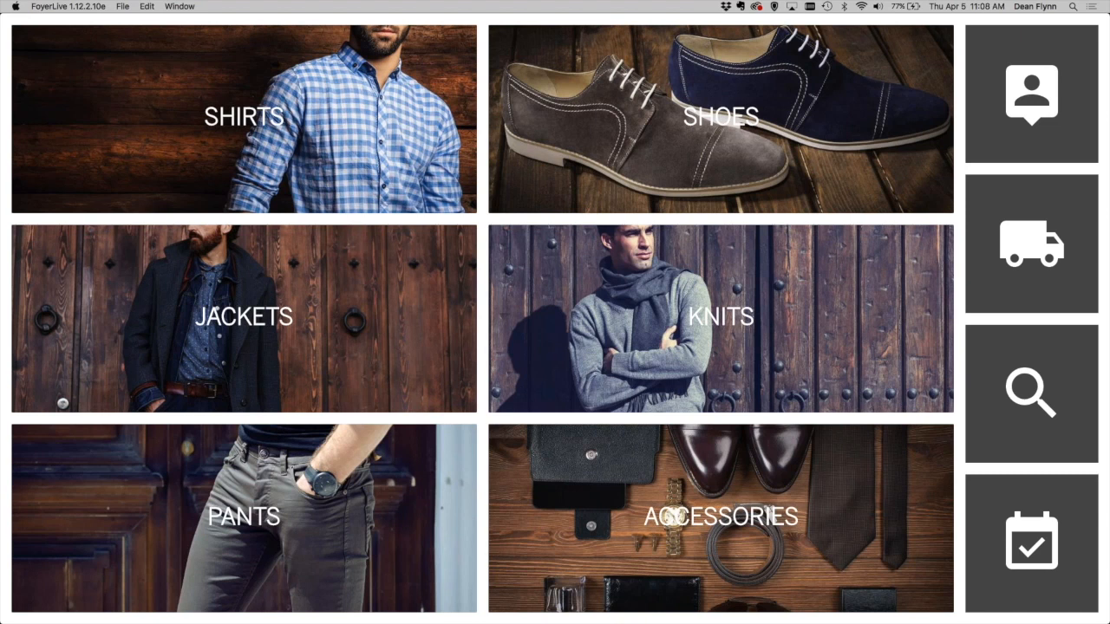
Browse the Shoes category in the FoyerLive store and open the Canvas Sneaker product page
{"action": "key", "text": "super+Tab"}
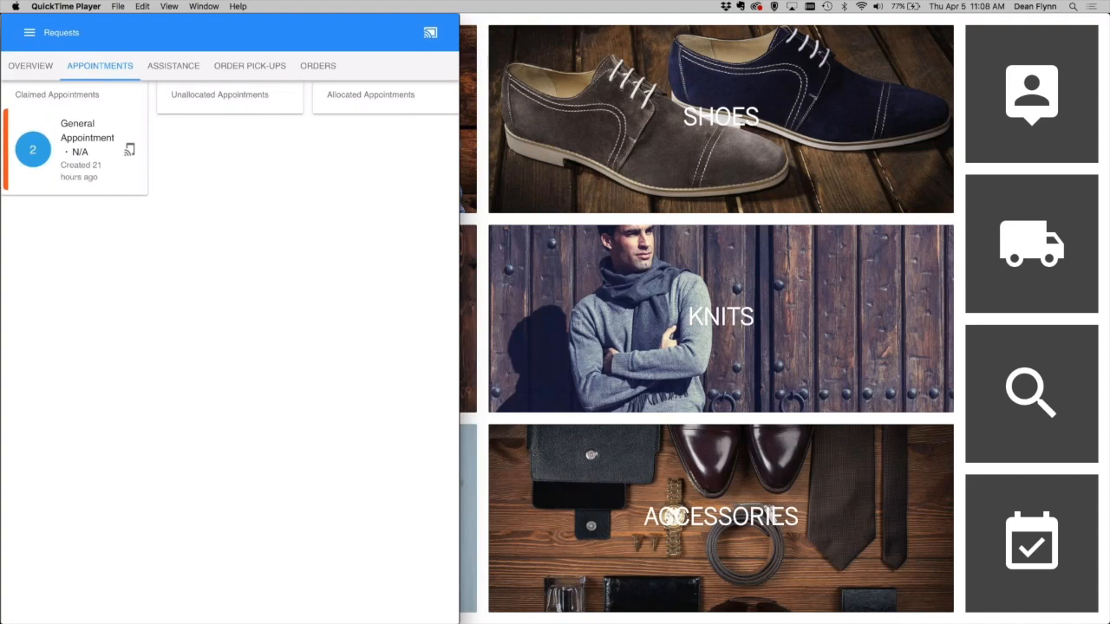
{"action": "left_click", "coordinate": [713, 93]}
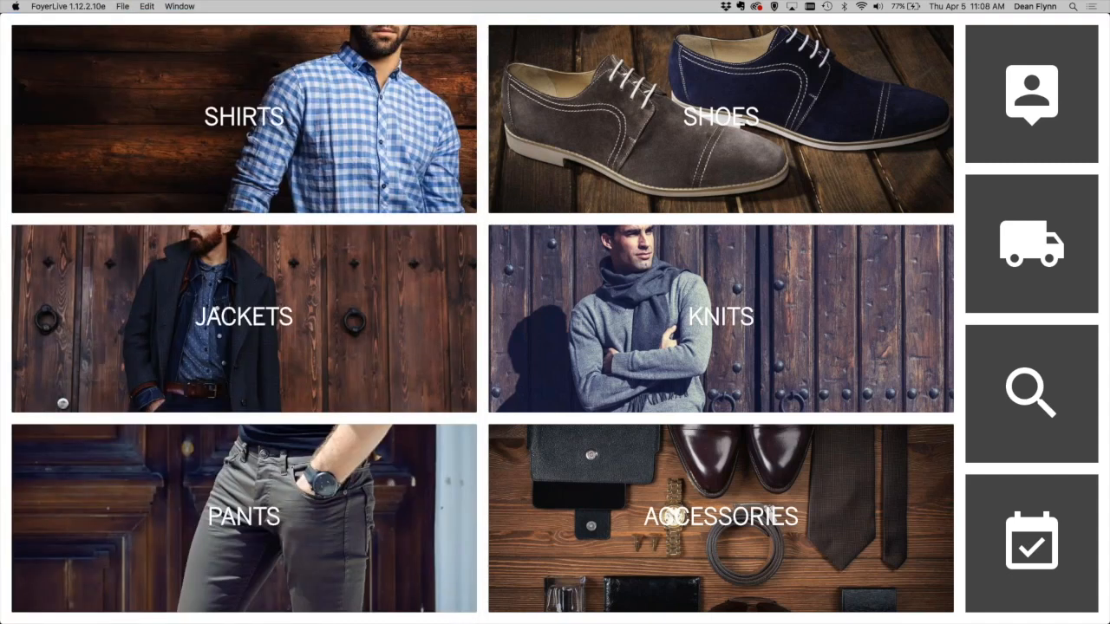
{"action": "left_click", "coordinate": [704, 109]}
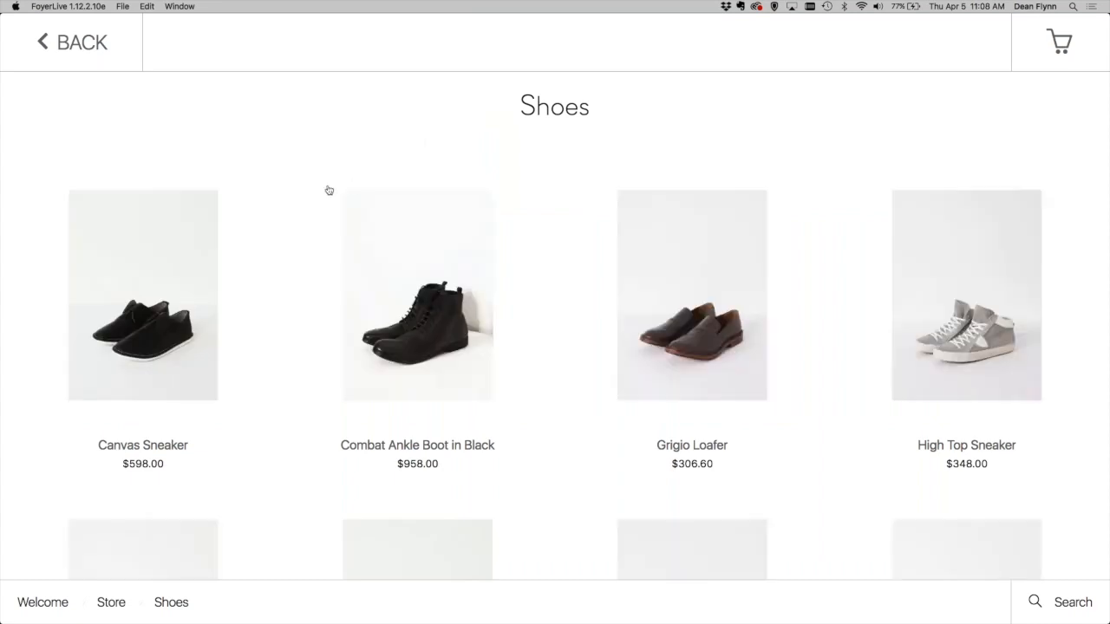
{"action": "scroll", "coordinate": [272, 250], "scroll_direction": "down", "scroll_amount": 5}
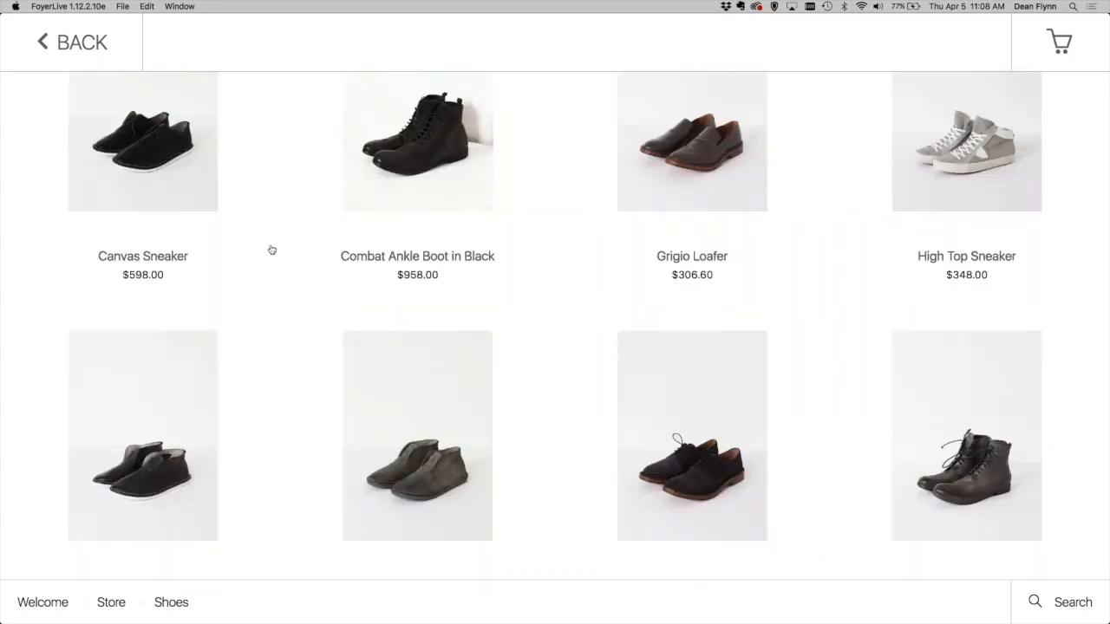
{"action": "scroll", "coordinate": [271, 250], "scroll_direction": "up", "scroll_amount": 5}
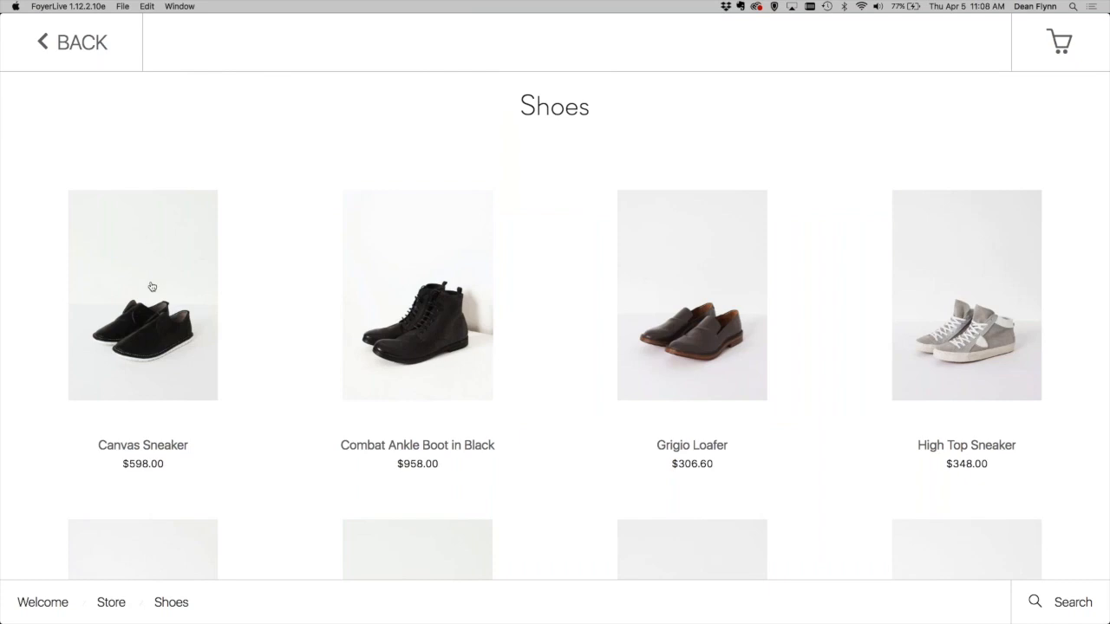
{"action": "left_click", "coordinate": [152, 286]}
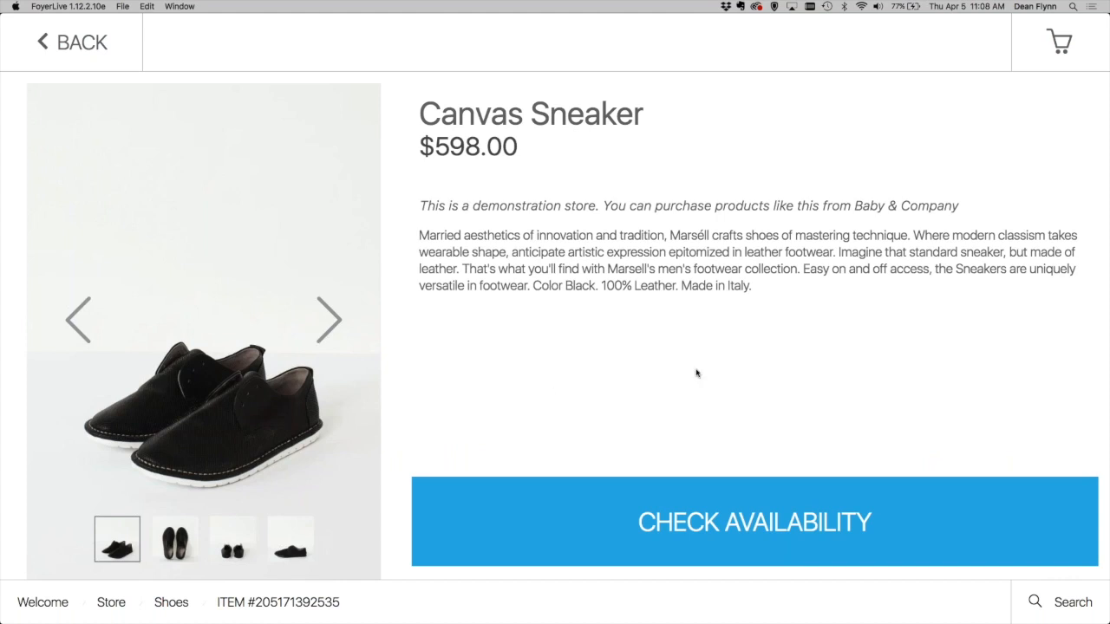
Switch to the Kitchen Warehouse demo and open the SOLIDTEKNICS AUSFonte Cast Iron Deep Sauteuse Pan 24cm from the Cookware category
{"action": "key", "text": "super+Tab"}
{"action": "key", "text": "super+Tab"}
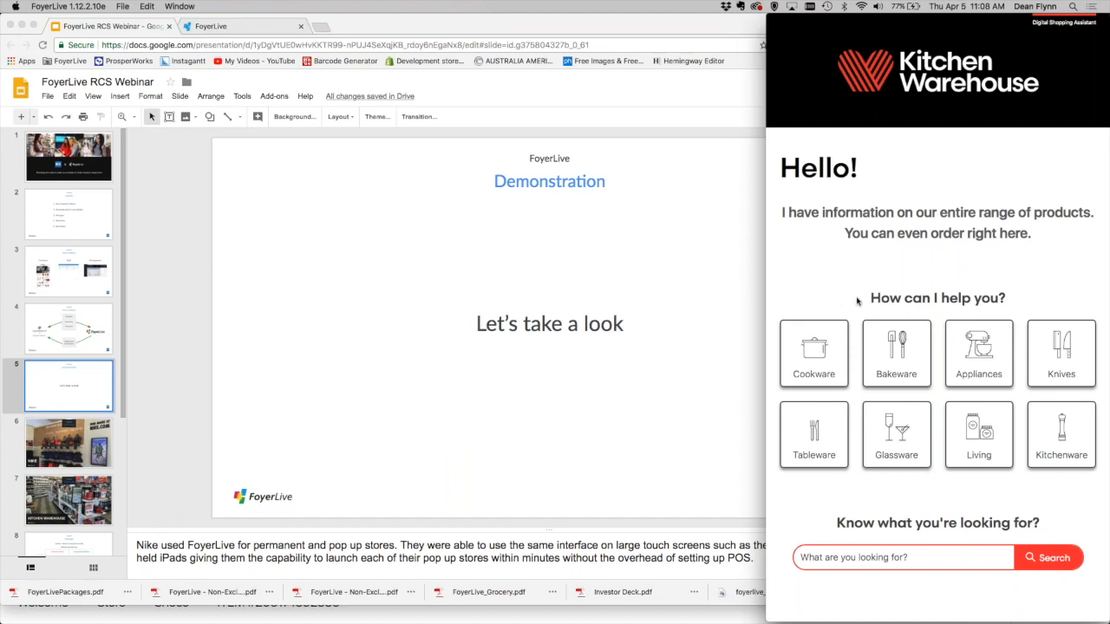
{"action": "left_click", "coordinate": [848, 356]}
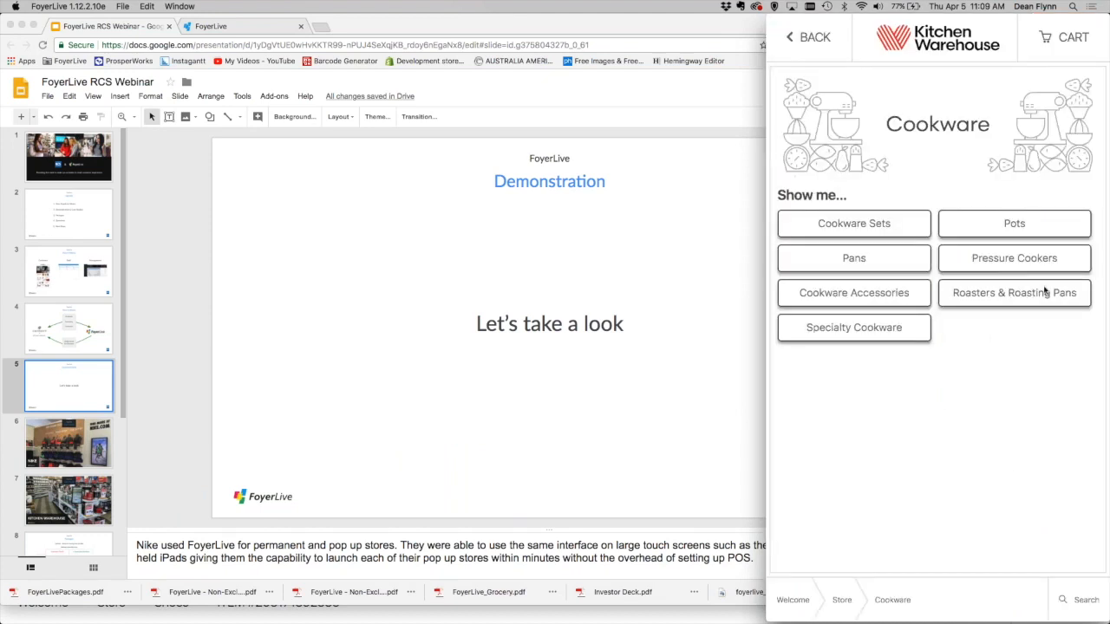
{"action": "scroll", "coordinate": [1011, 387], "scroll_direction": "down", "scroll_amount": 3}
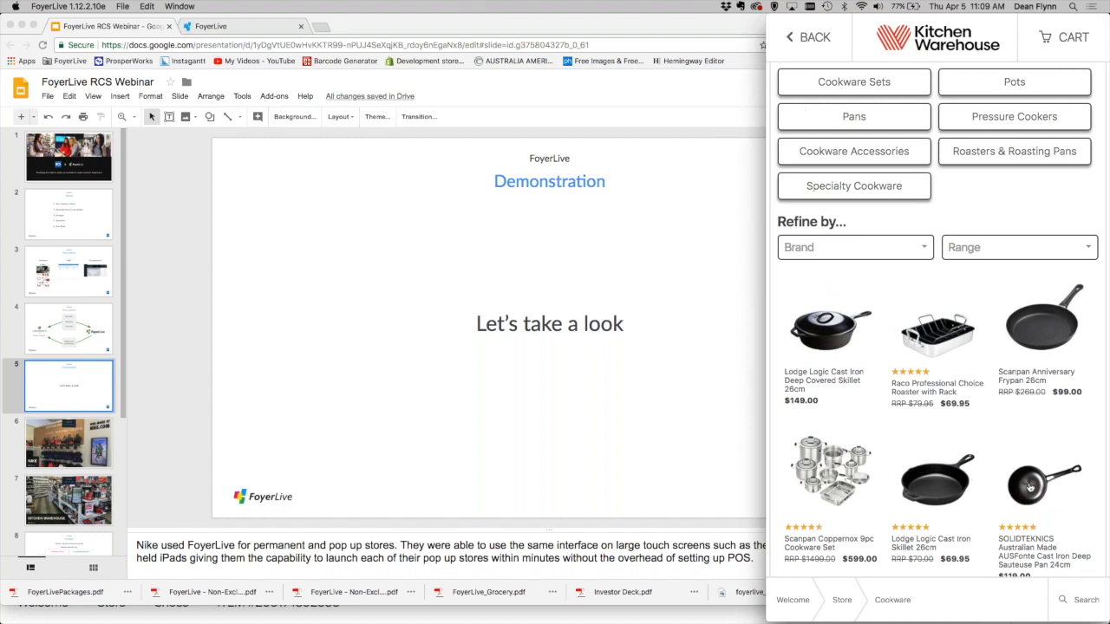
{"action": "left_click", "coordinate": [1032, 472]}
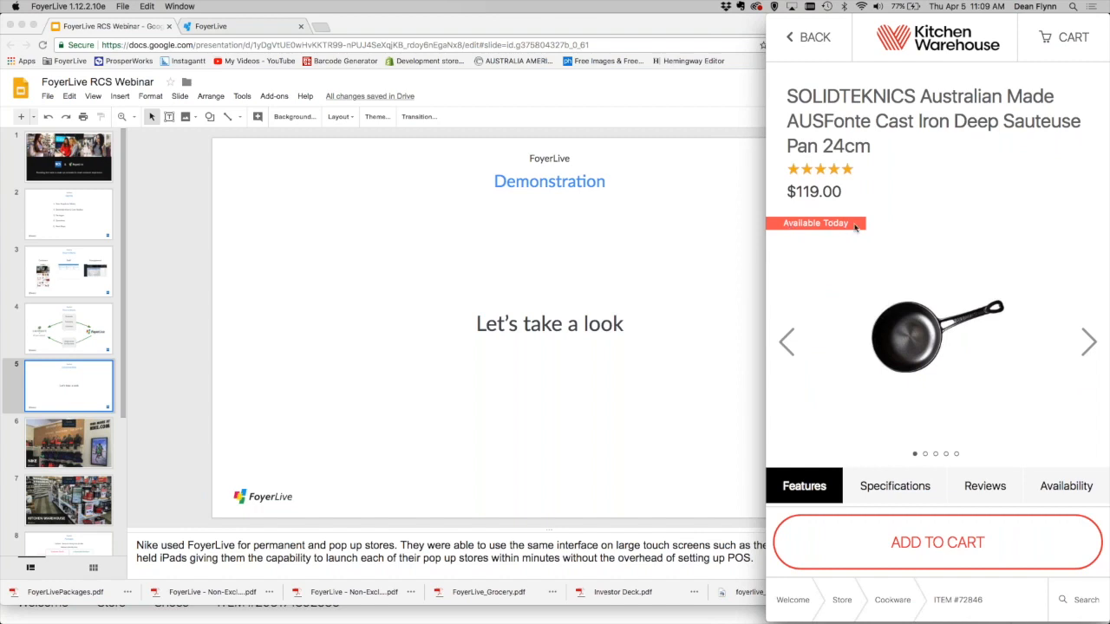
Examine the sauteuse pan's features, specifications, customer reviews and availability
{"action": "scroll", "coordinate": [856, 257], "scroll_direction": "down", "scroll_amount": 1}
{"action": "scroll", "coordinate": [857, 256], "scroll_direction": "down", "scroll_amount": 2}
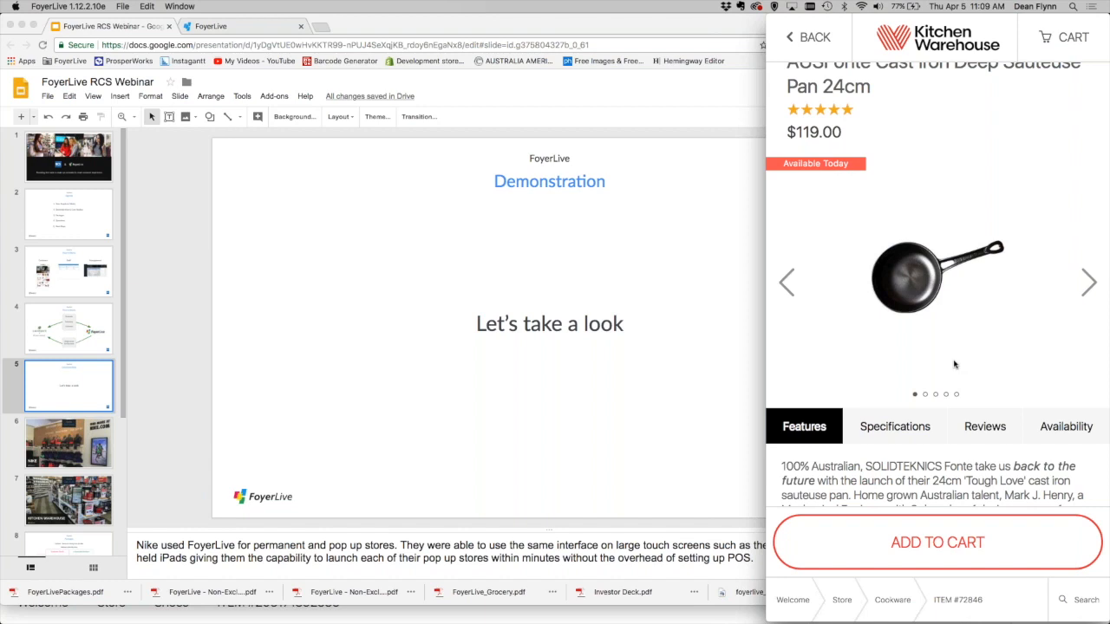
{"action": "scroll", "coordinate": [954, 360], "scroll_direction": "down", "scroll_amount": 3}
{"action": "left_click", "coordinate": [898, 334]}
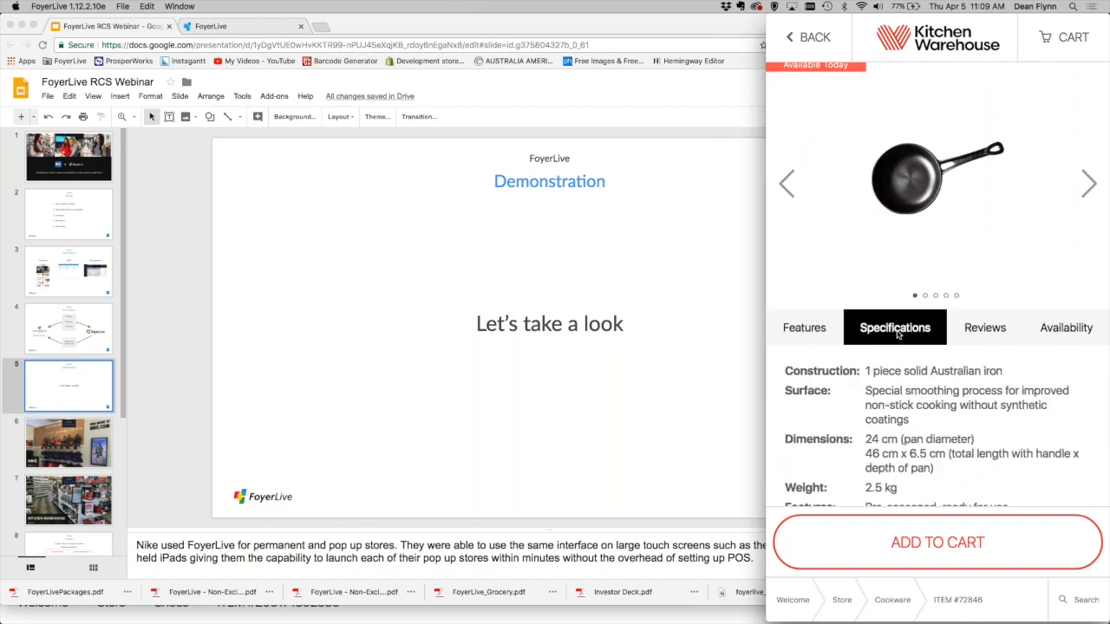
{"action": "left_click", "coordinate": [974, 331]}
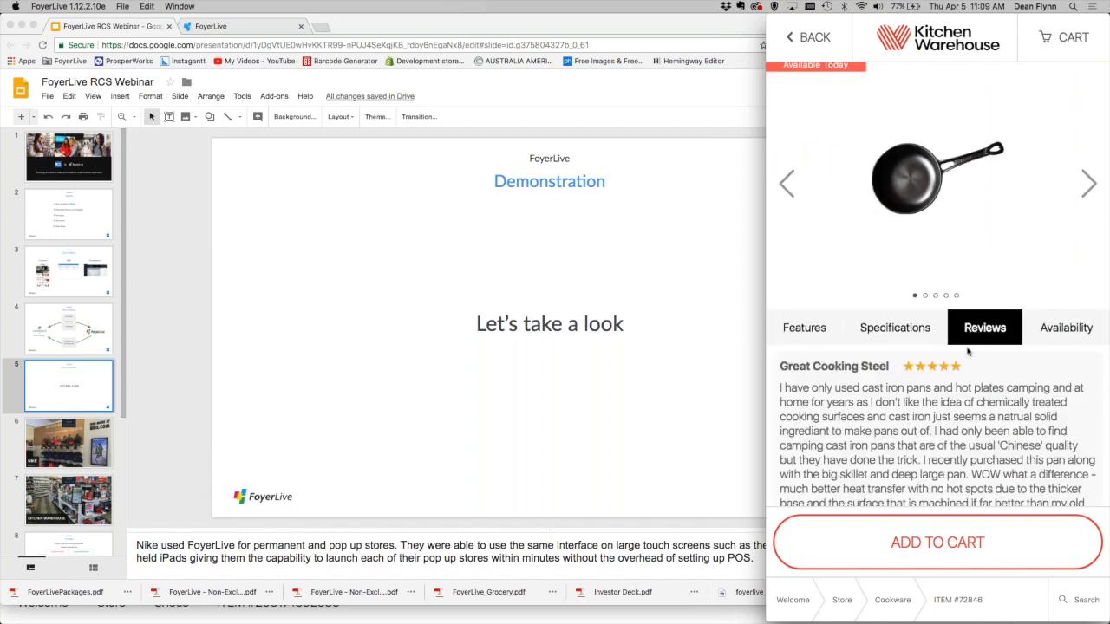
{"action": "scroll", "coordinate": [957, 433], "scroll_direction": "down", "scroll_amount": 3}
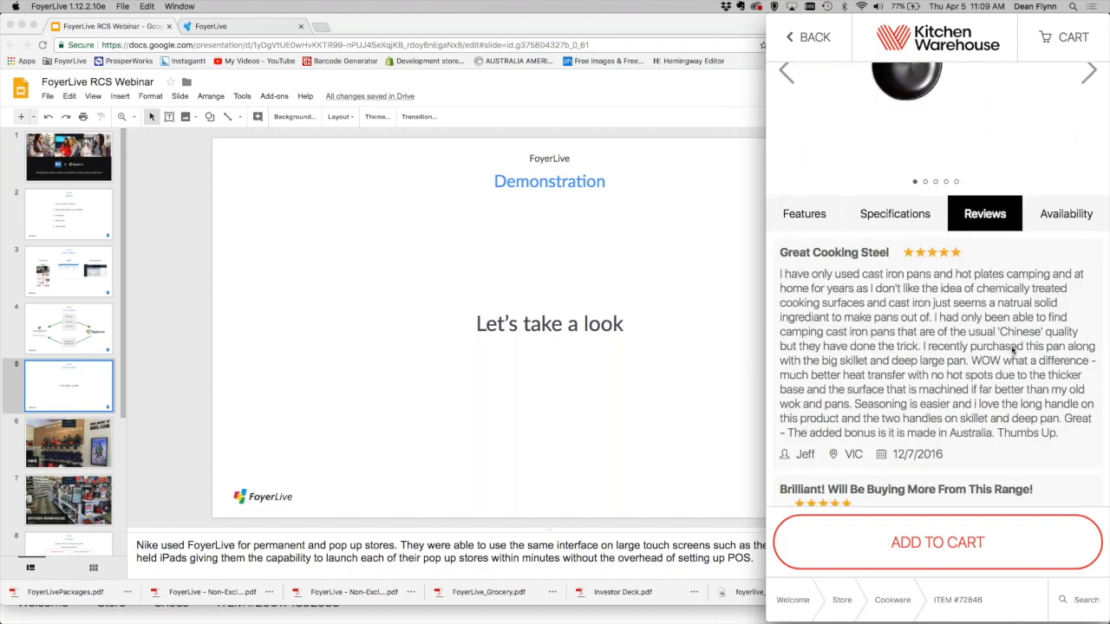
{"action": "left_click", "coordinate": [1063, 217]}
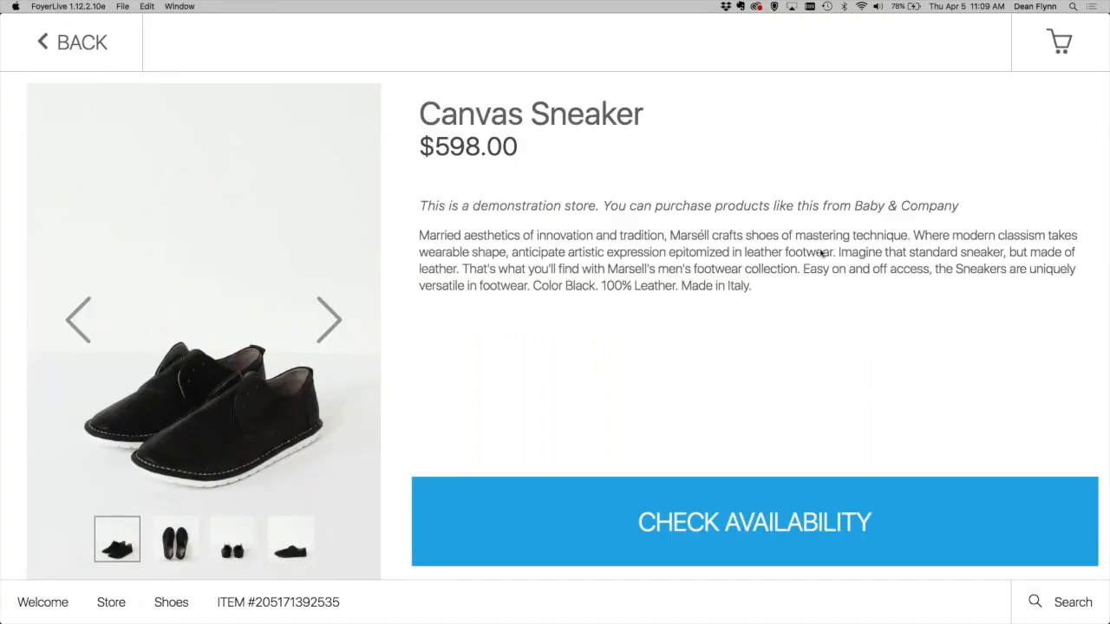
Return from the Canvas Sneaker page to the clothing store's home screen and submit a request for assistance
{"action": "left_click", "coordinate": [92, 64]}
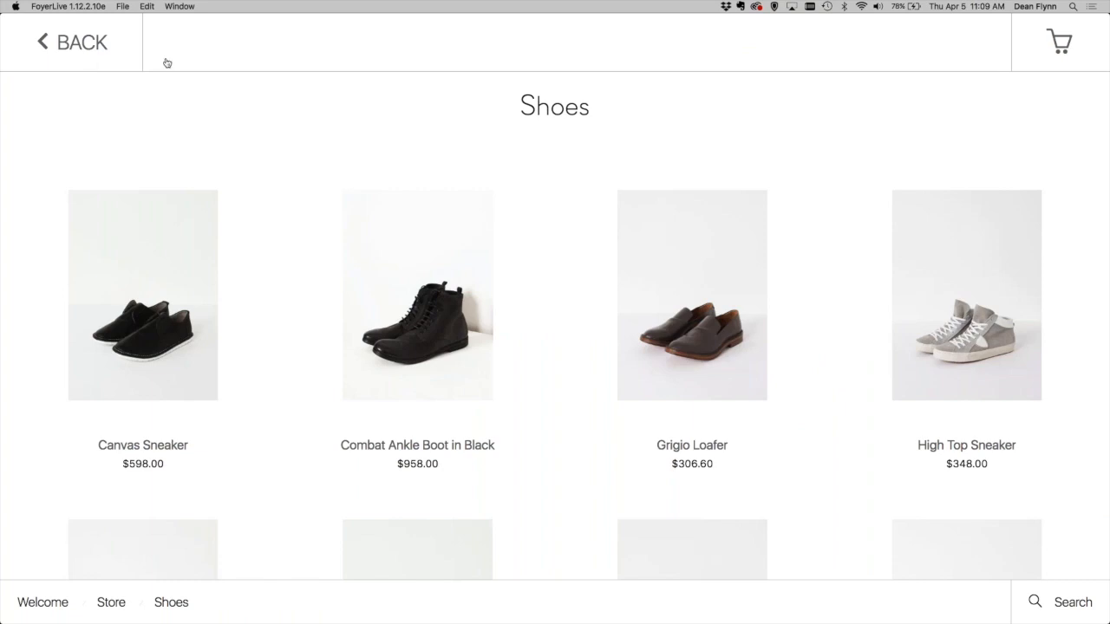
{"action": "left_click", "coordinate": [67, 52]}
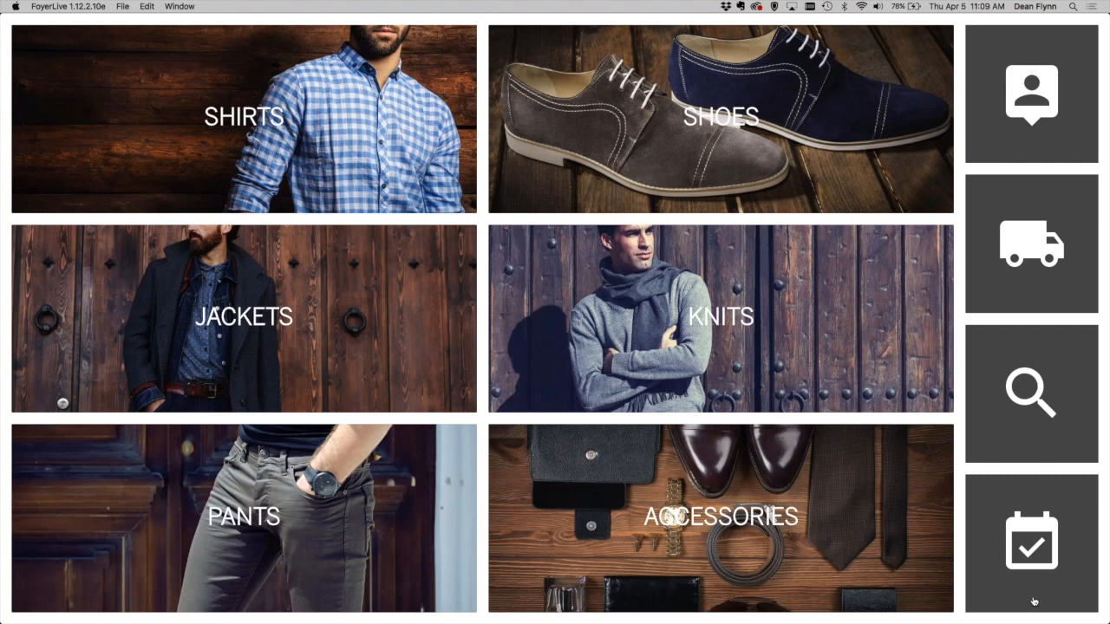
{"action": "left_click", "coordinate": [1029, 99]}
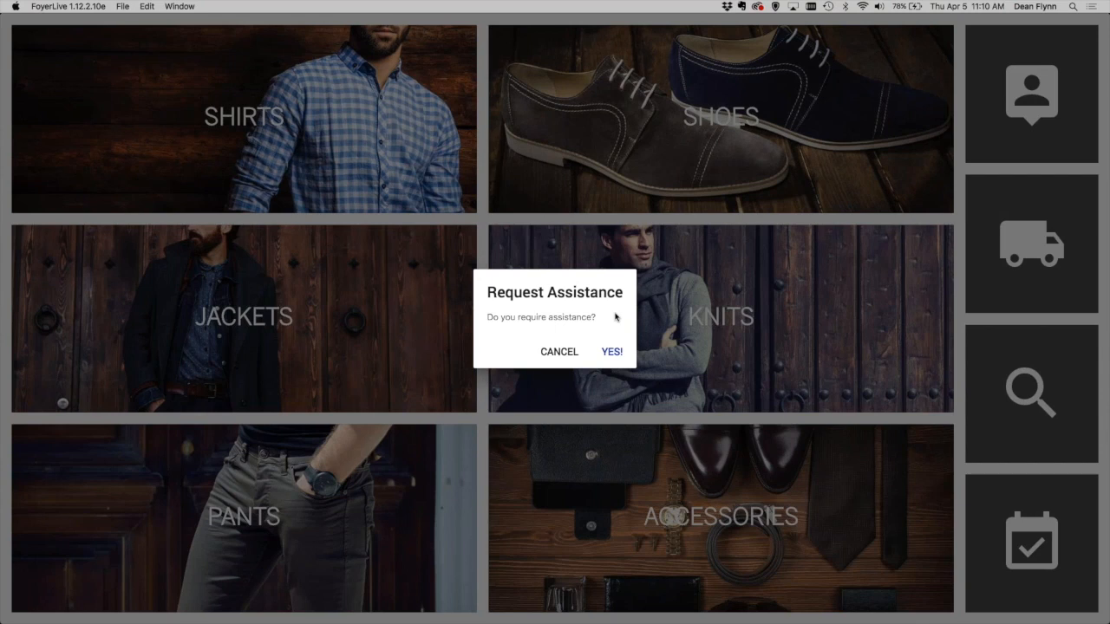
{"action": "left_click", "coordinate": [612, 352]}
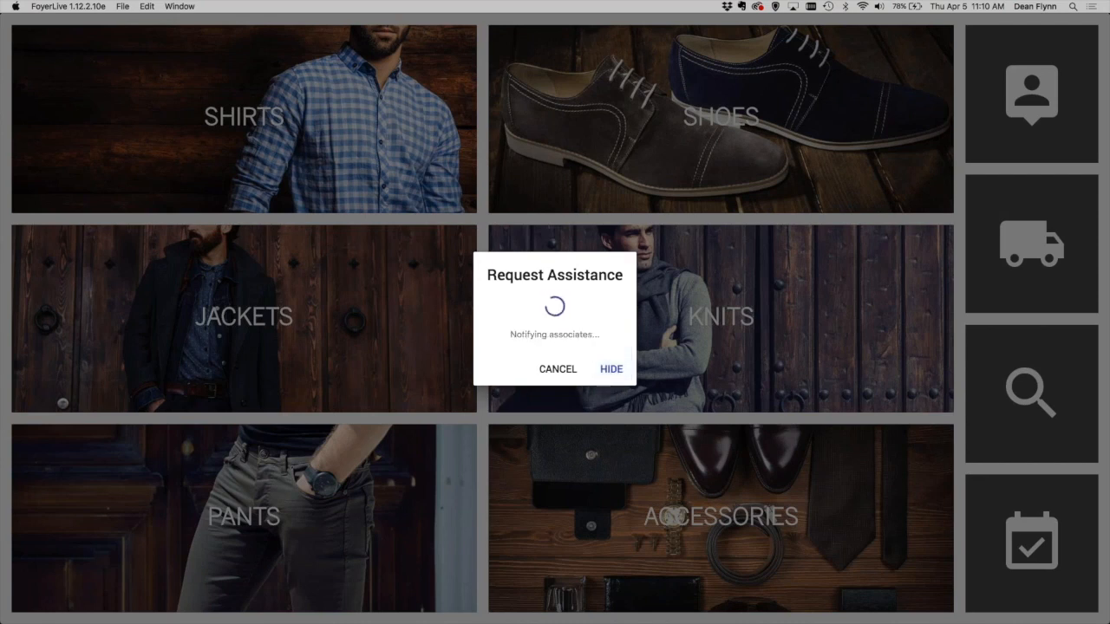
Switch to the associate app mirrored in QuickTime Player, claim the new assistance request, and hide the assistance message back on the kiosk
{"action": "key", "text": "super+Tab"}
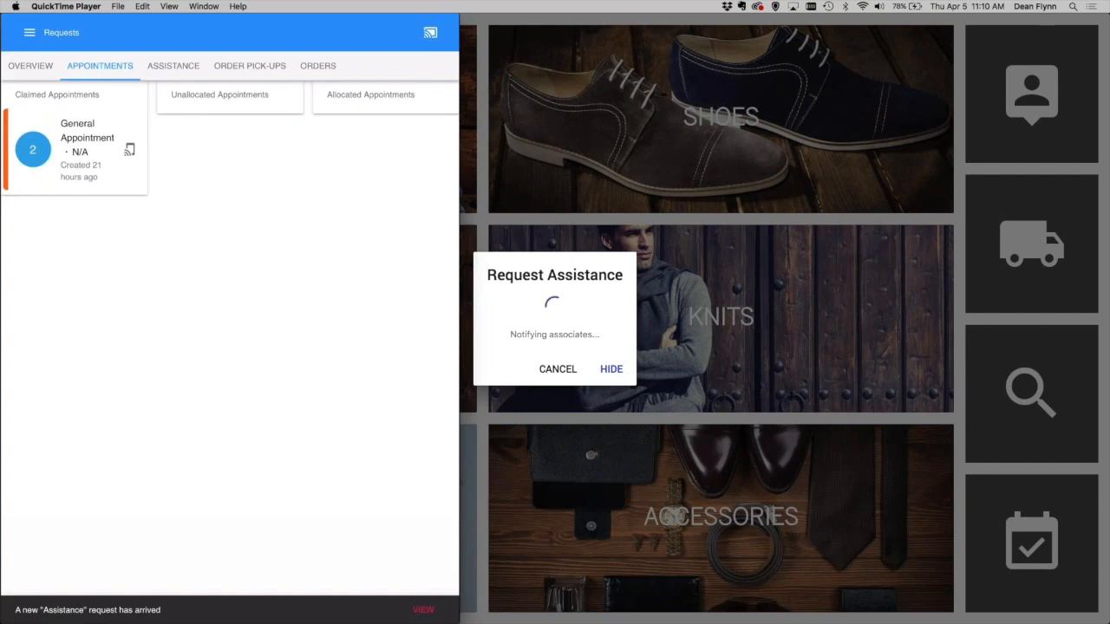
{"action": "left_click", "coordinate": [423, 610]}
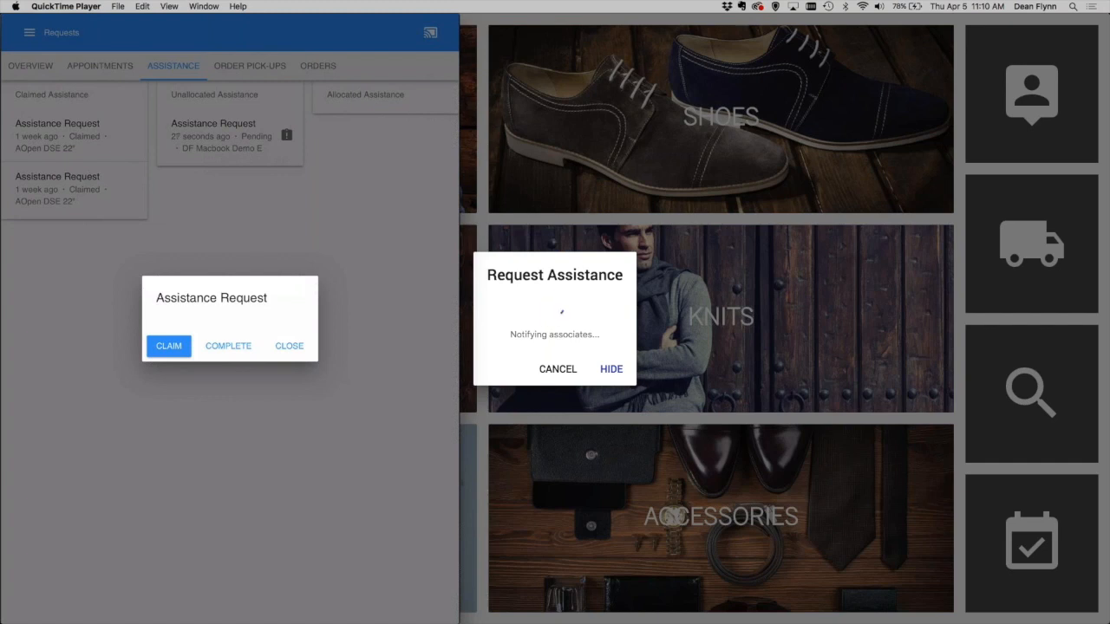
{"action": "left_click", "coordinate": [169, 346]}
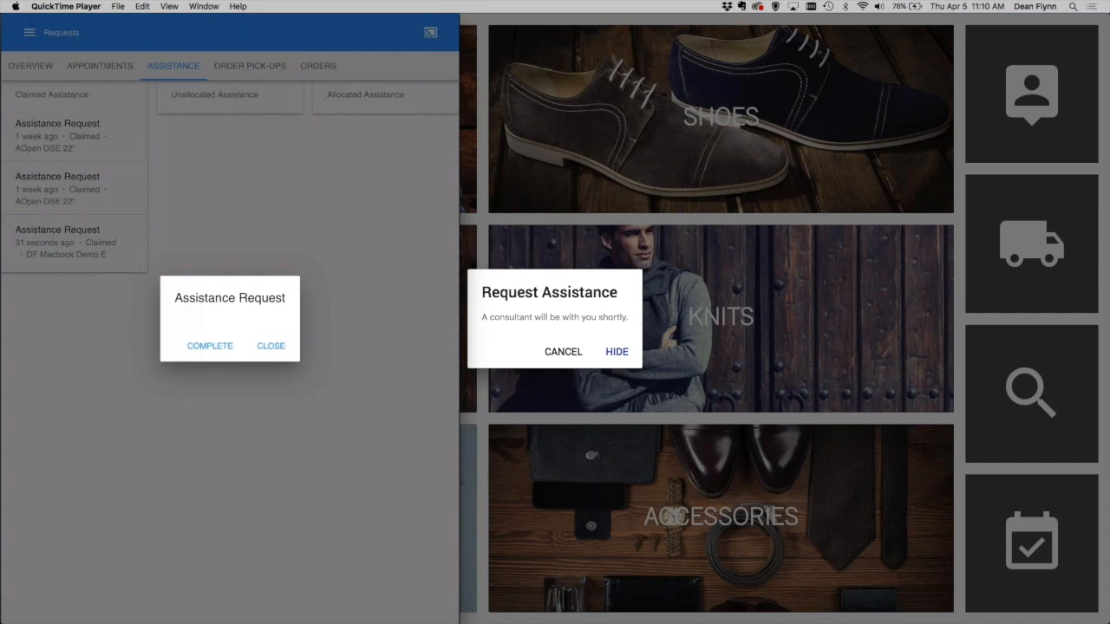
{"action": "left_click", "coordinate": [271, 346]}
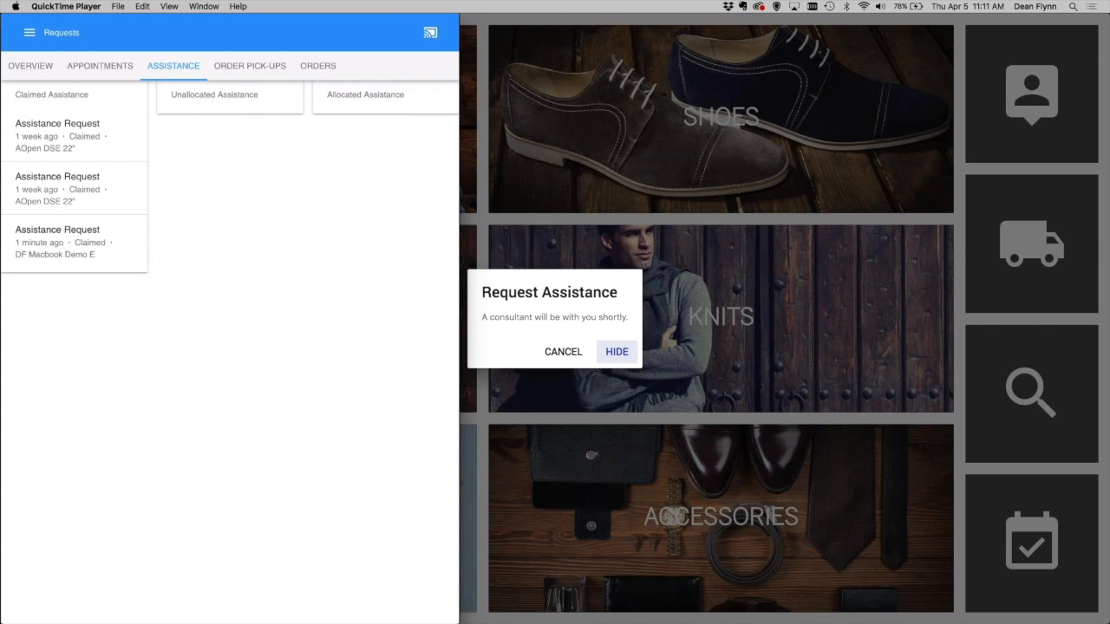
{"action": "key", "text": "super+Tab"}
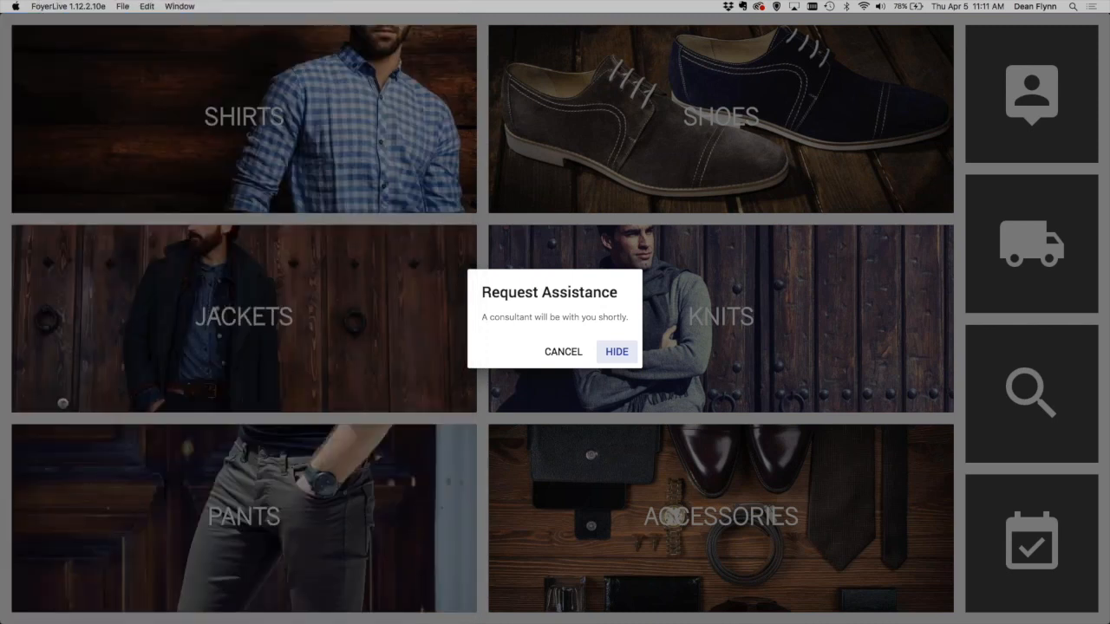
{"action": "left_click", "coordinate": [616, 352]}
Start an order pick-up on the kiosk and find the order with the customer's mobile number
{"action": "left_click", "coordinate": [1022, 244]}
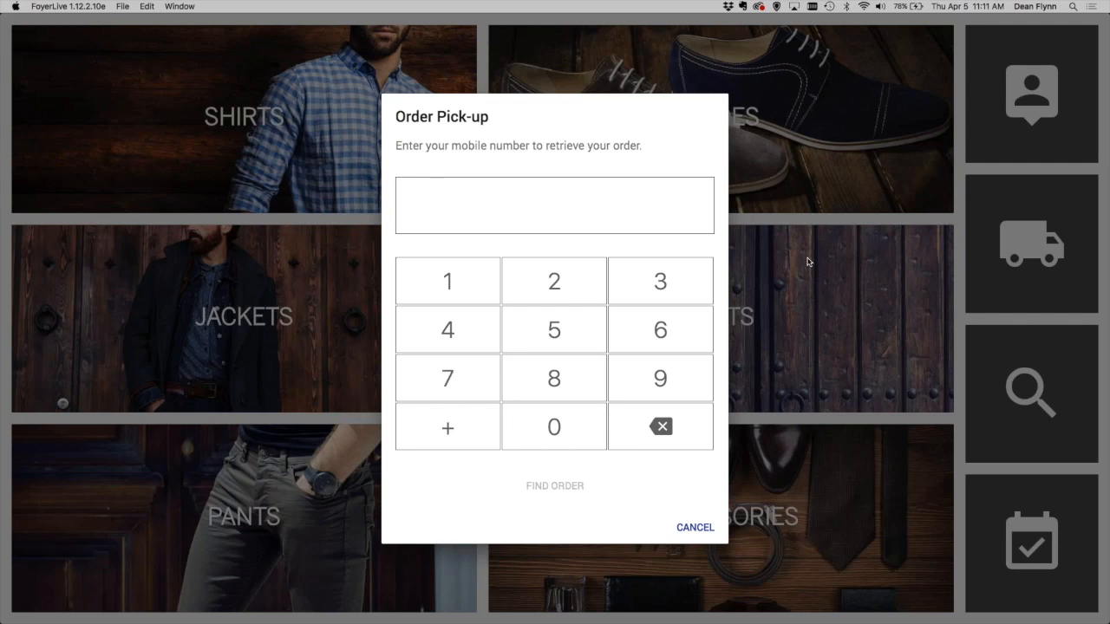
{"action": "left_click", "coordinate": [450, 327]}
{"action": "left_click", "coordinate": [462, 277]}
{"action": "left_click", "coordinate": [506, 310]}
{"action": "left_click", "coordinate": [532, 285]}
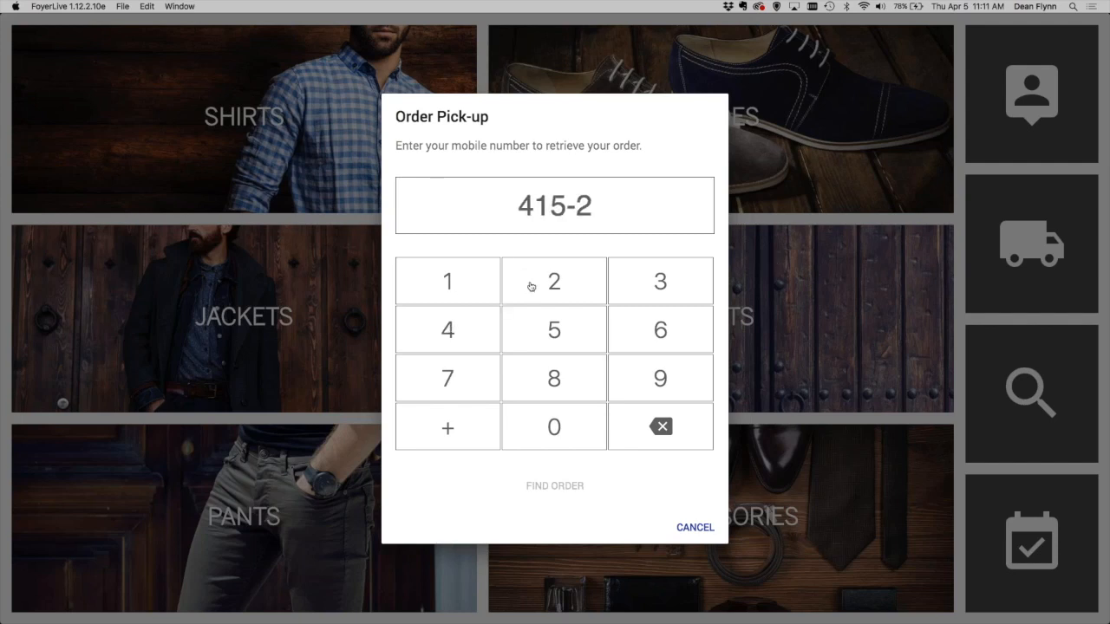
{"action": "left_click", "coordinate": [609, 369]}
{"action": "left_click", "coordinate": [570, 375]}
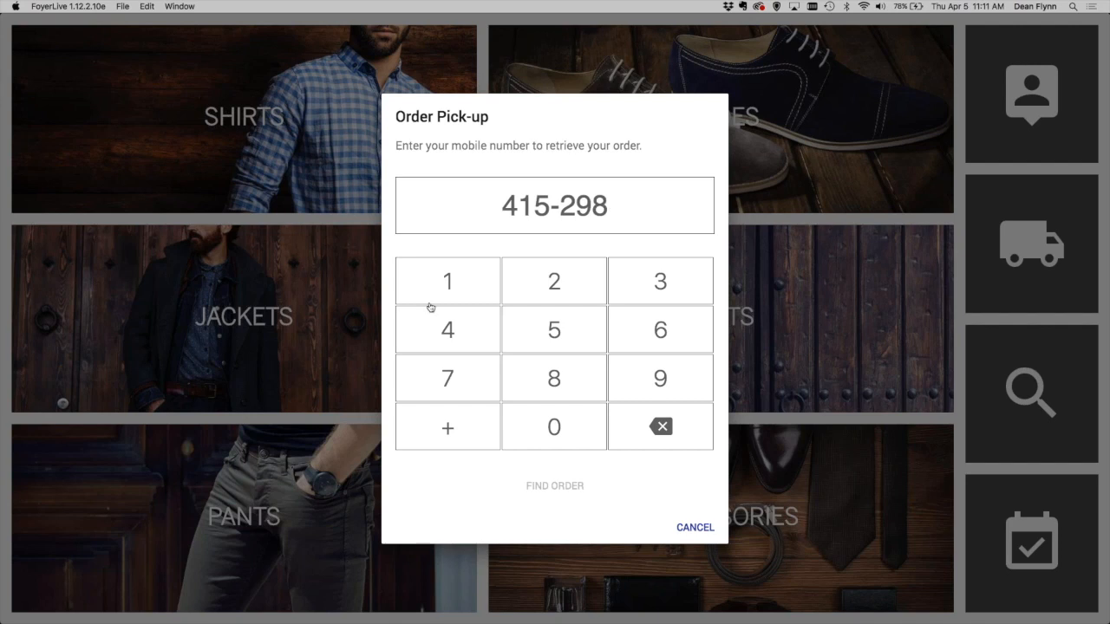
{"action": "double_click", "coordinate": [435, 309]}
{"action": "left_click", "coordinate": [439, 282]}
{"action": "left_click", "coordinate": [524, 291]}
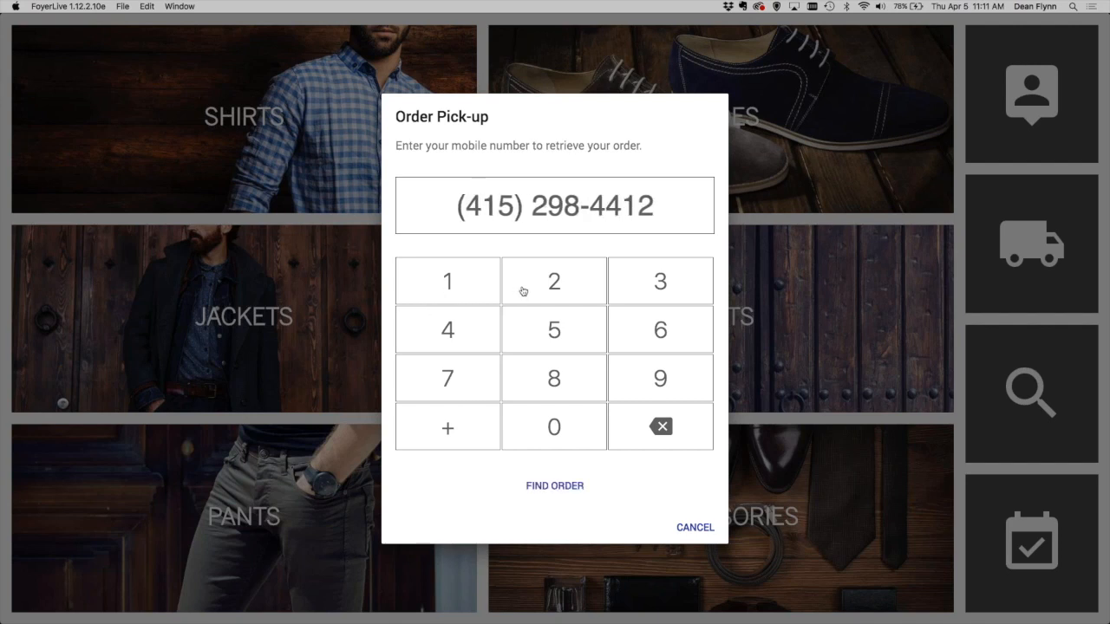
{"action": "left_click", "coordinate": [559, 488]}
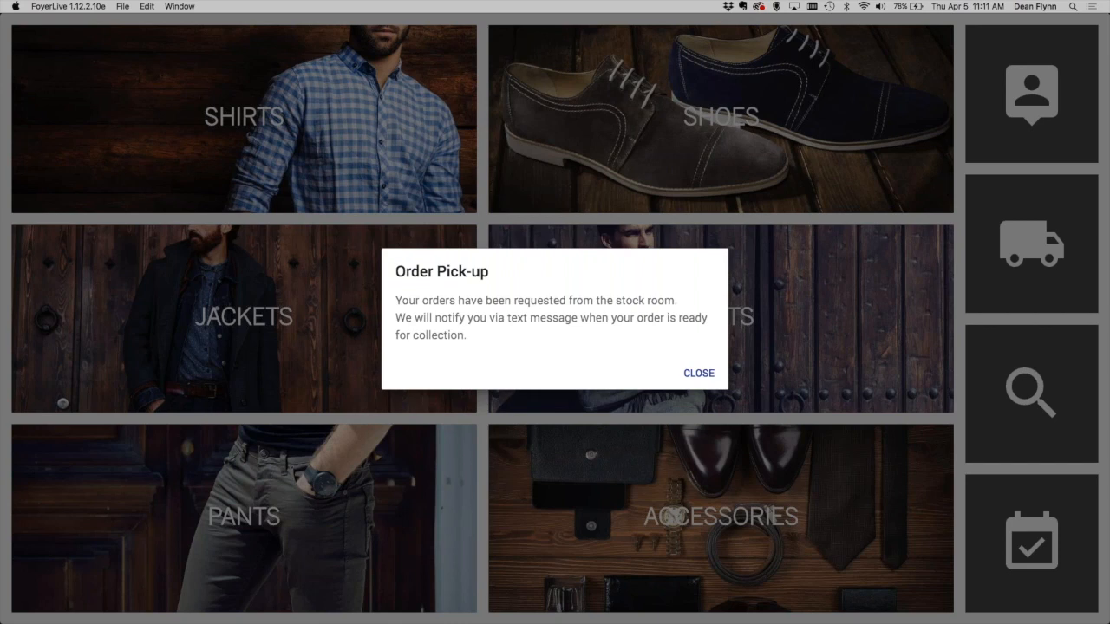
Process the pick-up request for the Alverstone Jacket in Midnight in the associate app, and dismiss the kiosk's order pick-up message
{"action": "key", "text": "super+Tab"}
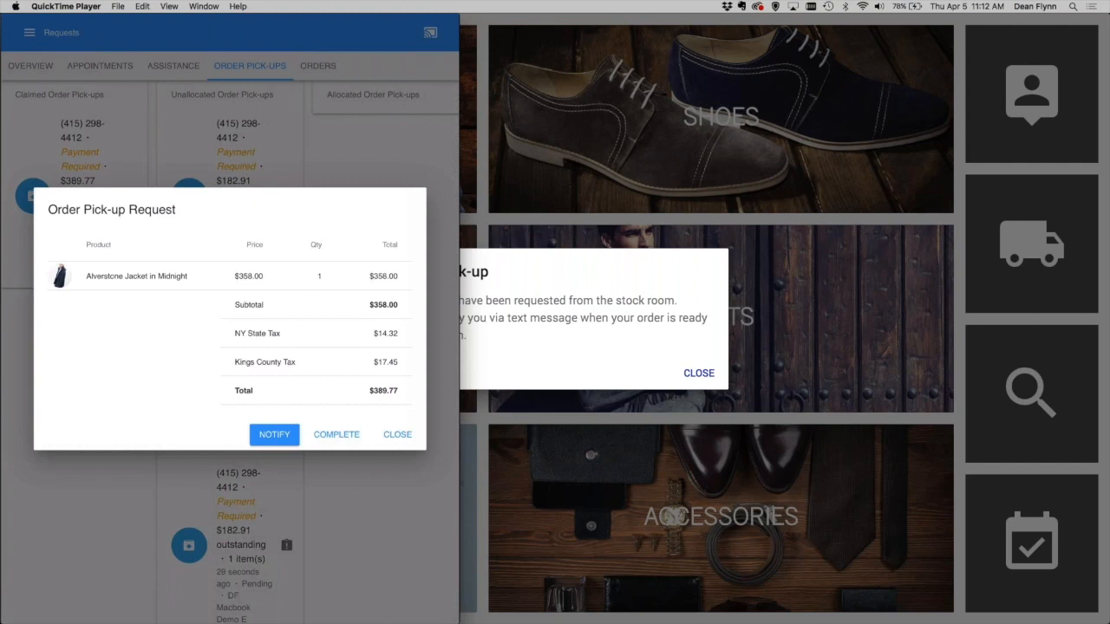
{"action": "left_click", "coordinate": [398, 435]}
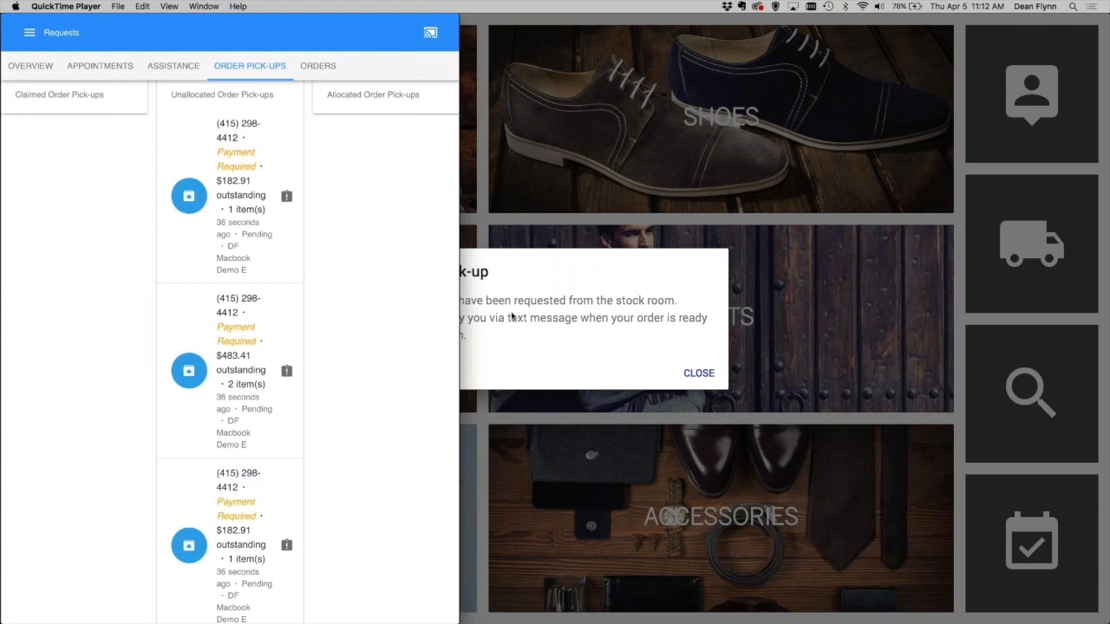
{"action": "left_click", "coordinate": [561, 421]}
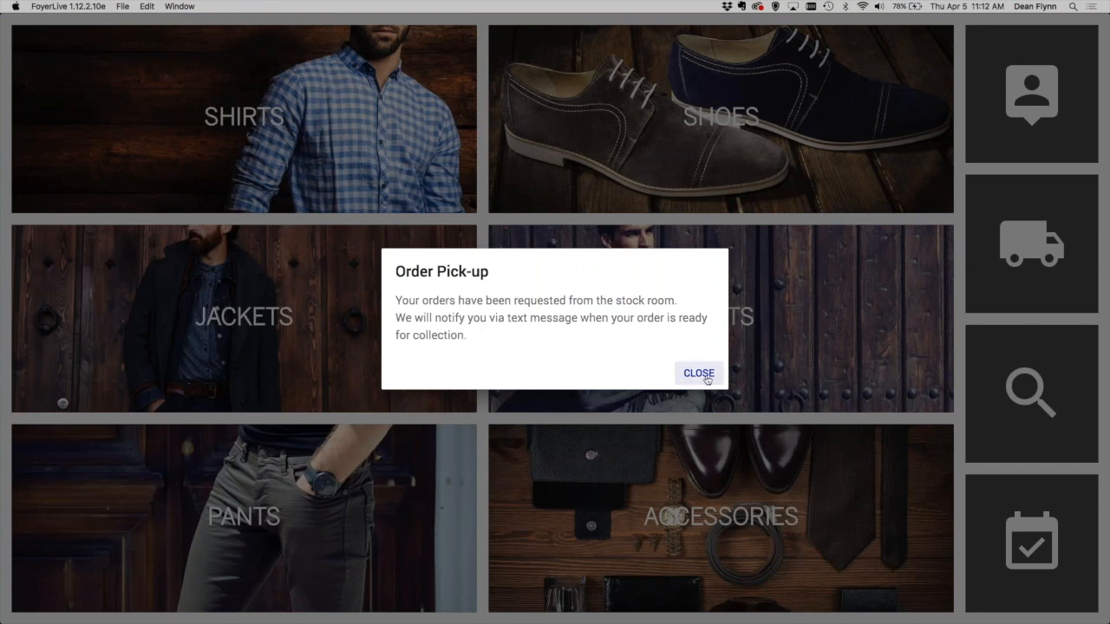
{"action": "left_click", "coordinate": [699, 374]}
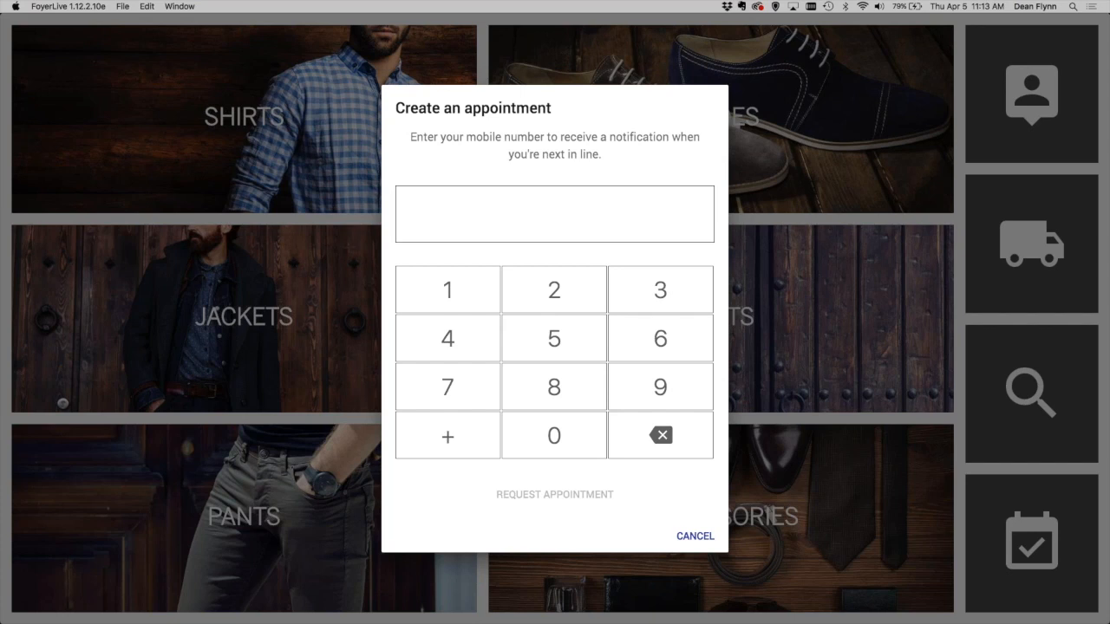
Enter the customer's mobile number in the kiosk's appointment form and request the appointment
{"action": "left_click", "coordinate": [472, 343]}
{"action": "left_click", "coordinate": [462, 298]}
{"action": "left_click", "coordinate": [530, 330]}
{"action": "left_click", "coordinate": [542, 299]}
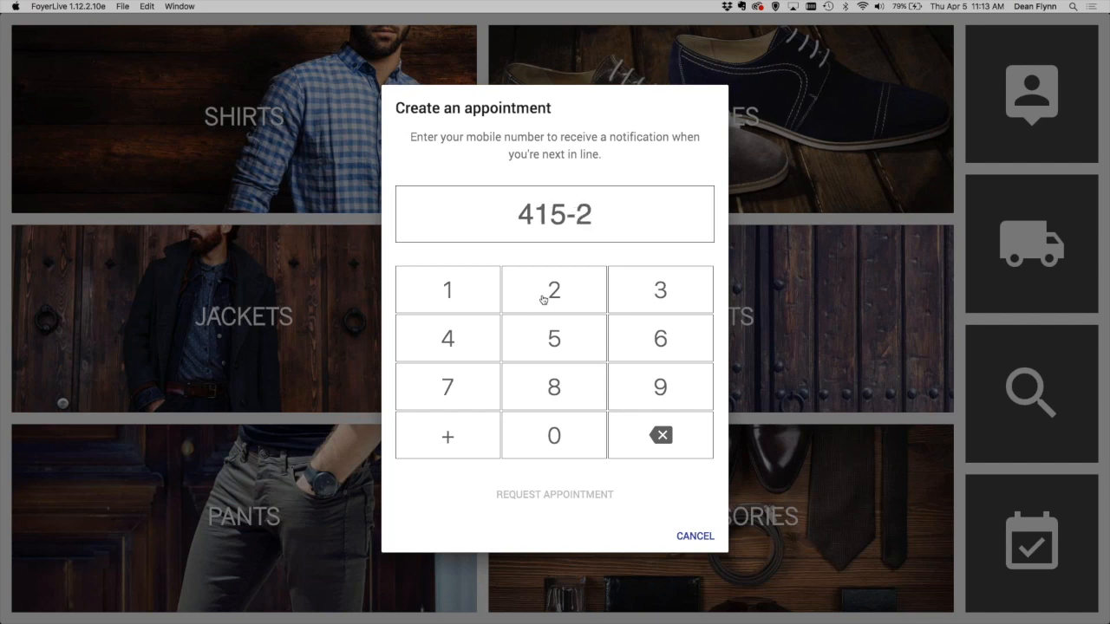
{"action": "left_click", "coordinate": [652, 403]}
{"action": "left_click", "coordinate": [576, 403]}
{"action": "left_click", "coordinate": [451, 338]}
{"action": "left_click", "coordinate": [449, 338]}
{"action": "left_click", "coordinate": [450, 299]}
{"action": "left_click", "coordinate": [538, 302]}
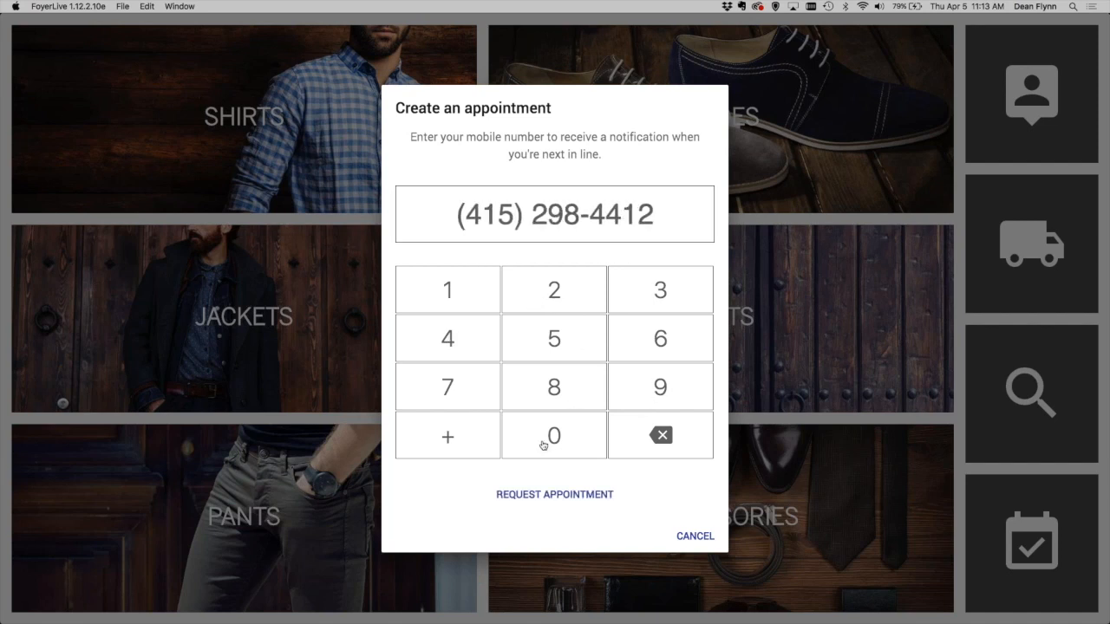
{"action": "left_click", "coordinate": [554, 494]}
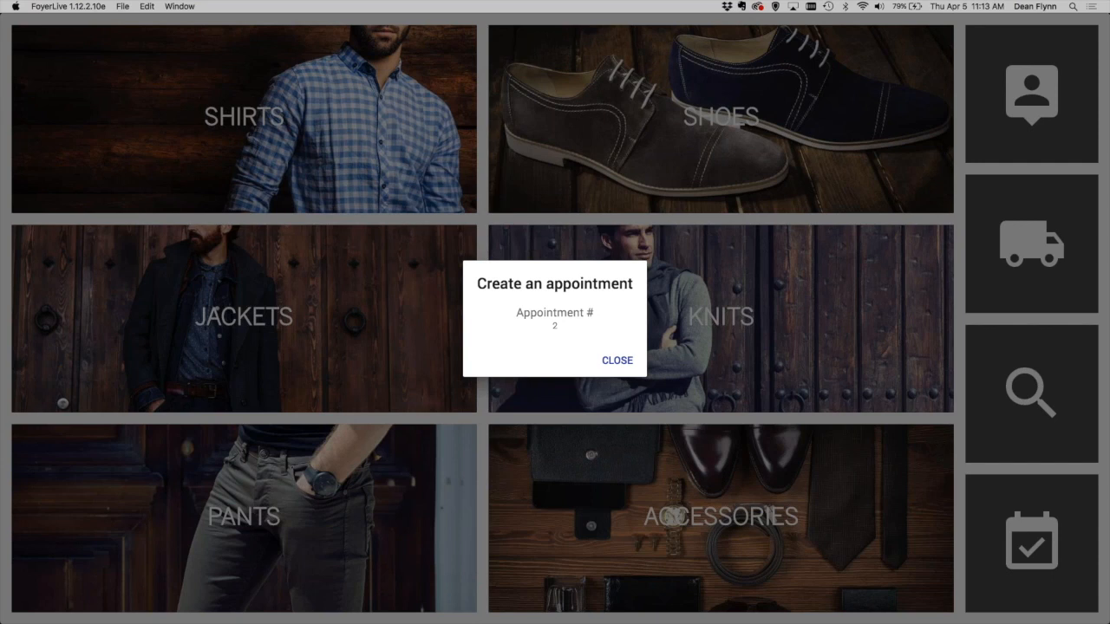
Switch to the associate app in QuickTime Player, claim the new General Appointment #2, and close the appointment message on the kiosk
{"action": "key", "text": "super+Tab"}
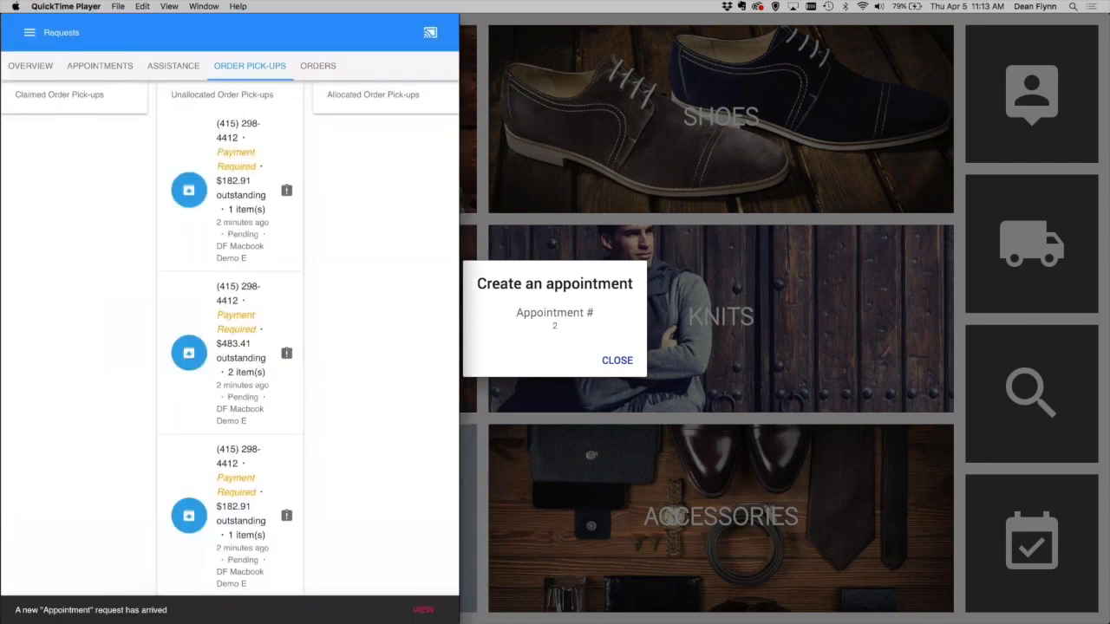
{"action": "left_click", "coordinate": [423, 609]}
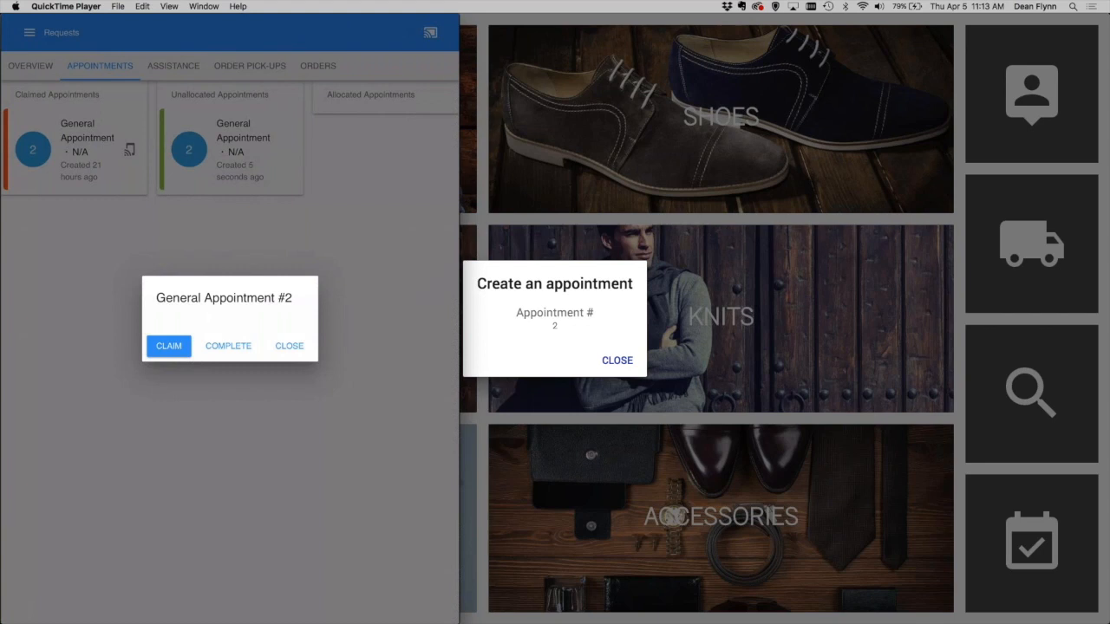
{"action": "left_click", "coordinate": [288, 345]}
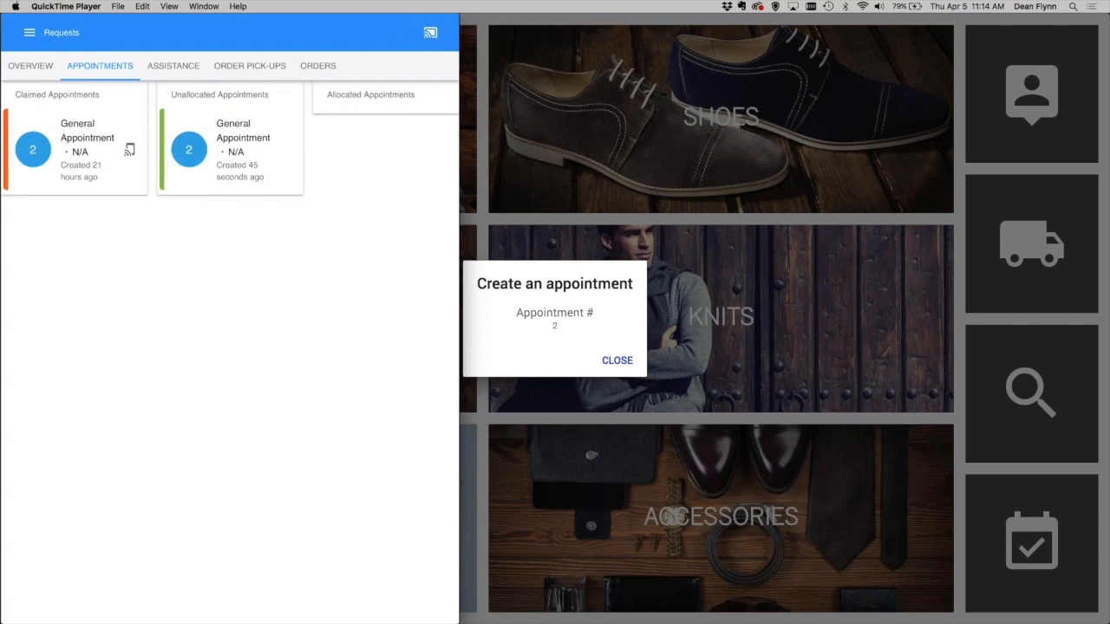
{"action": "left_click", "coordinate": [230, 150]}
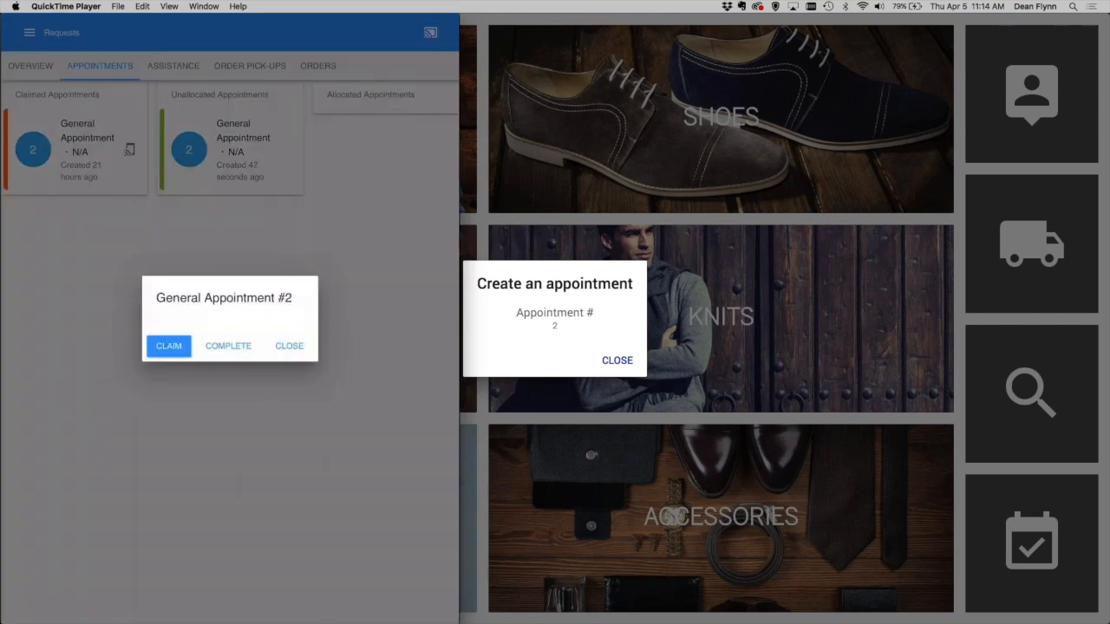
{"action": "left_click", "coordinate": [168, 345]}
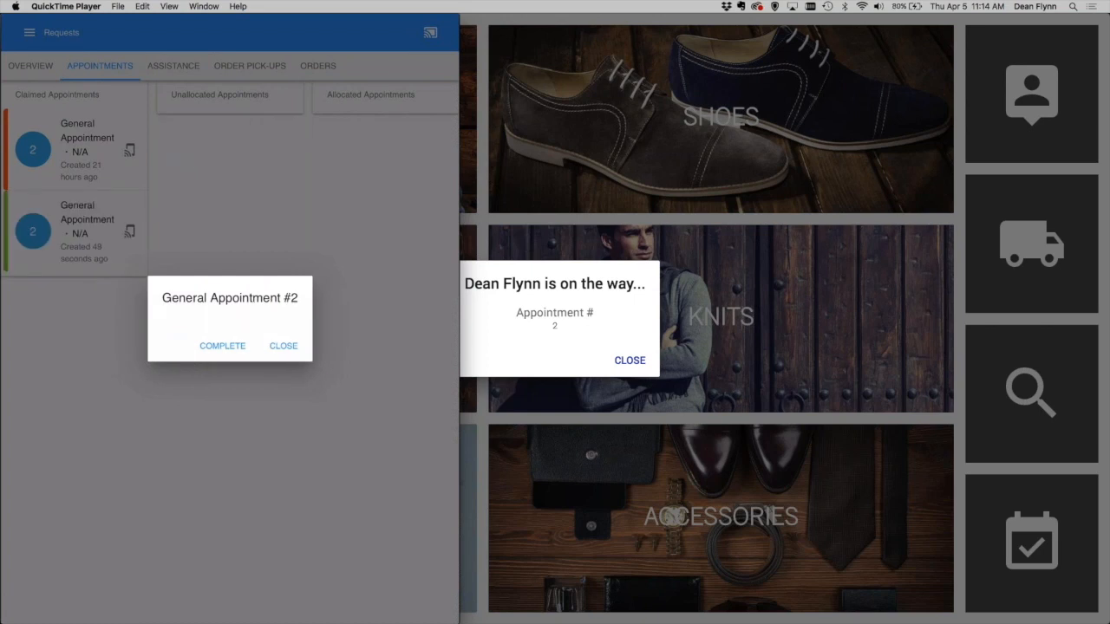
{"action": "left_click", "coordinate": [283, 345]}
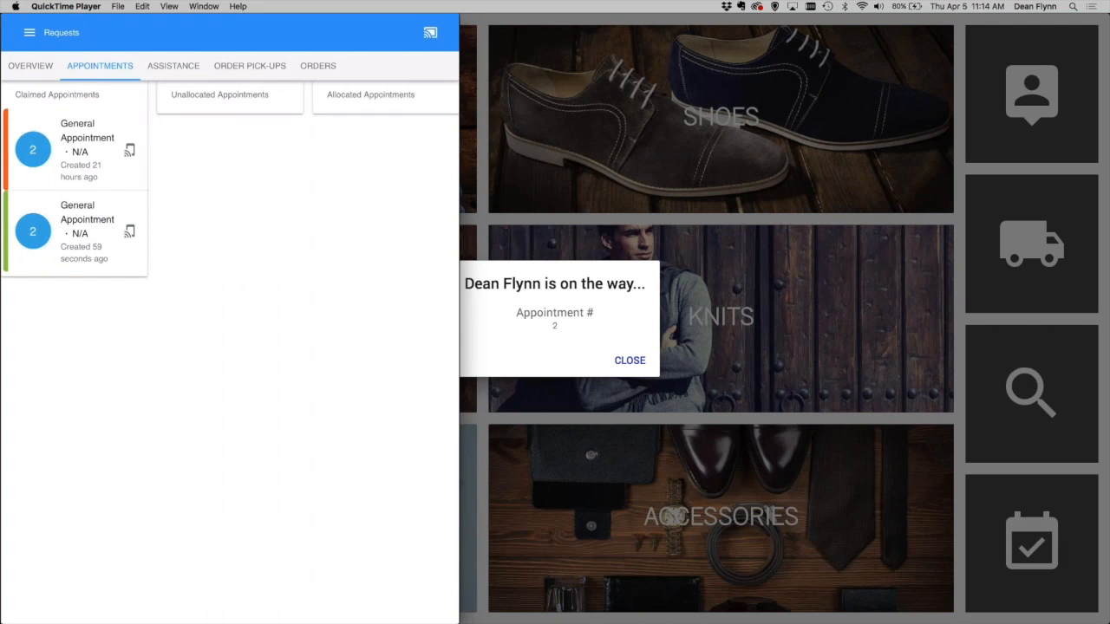
{"action": "left_click", "coordinate": [555, 328]}
{"action": "left_click", "coordinate": [630, 360]}
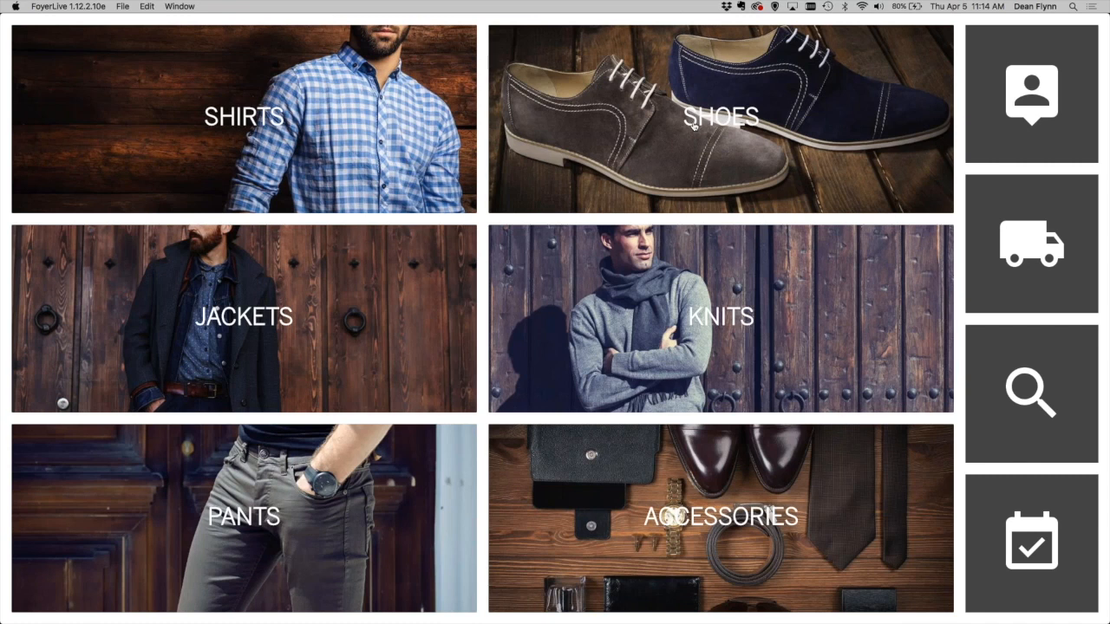
Switch back to the associate app, view the requests overview, and select DF Macbook Demo E as the display connected to the catalog
{"action": "key", "text": "super+Tab"}
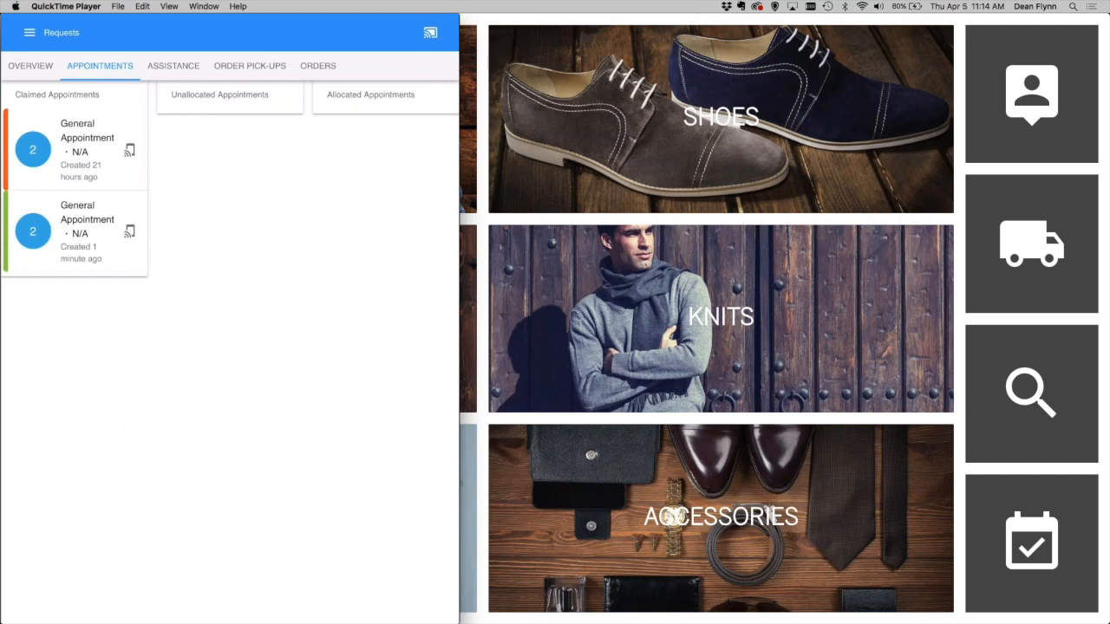
{"action": "left_click", "coordinate": [30, 66]}
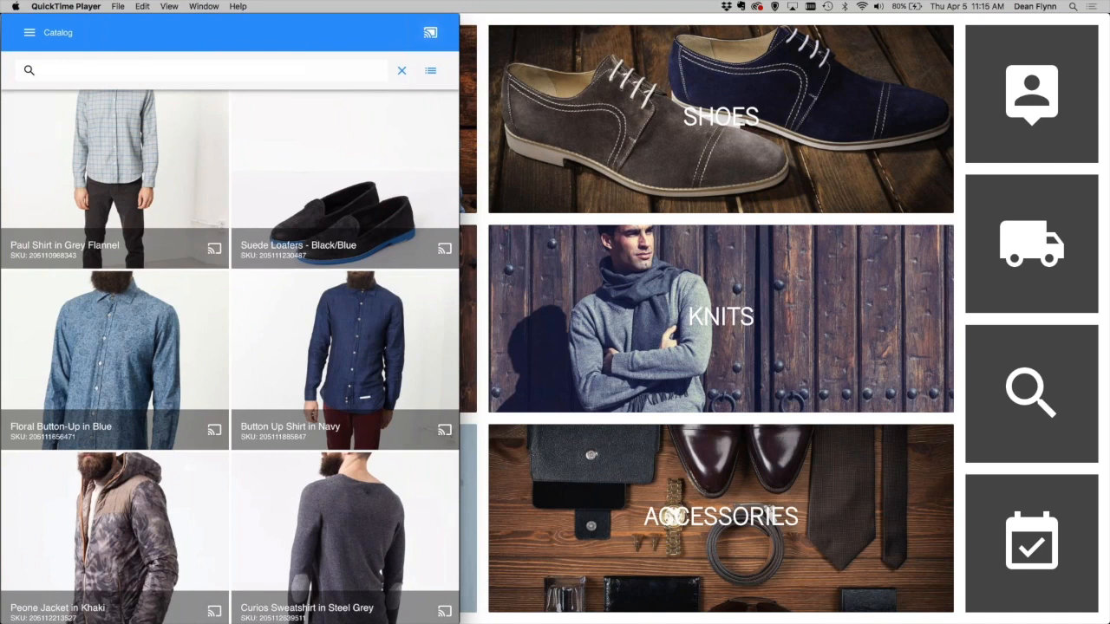
{"action": "left_click", "coordinate": [430, 33]}
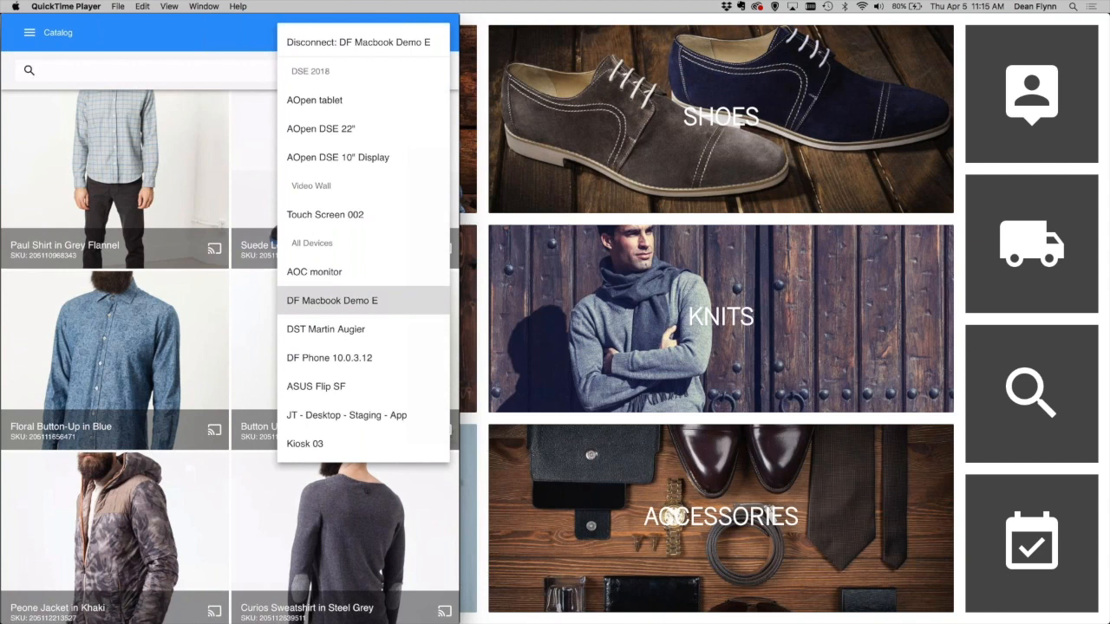
{"action": "left_click", "coordinate": [332, 300]}
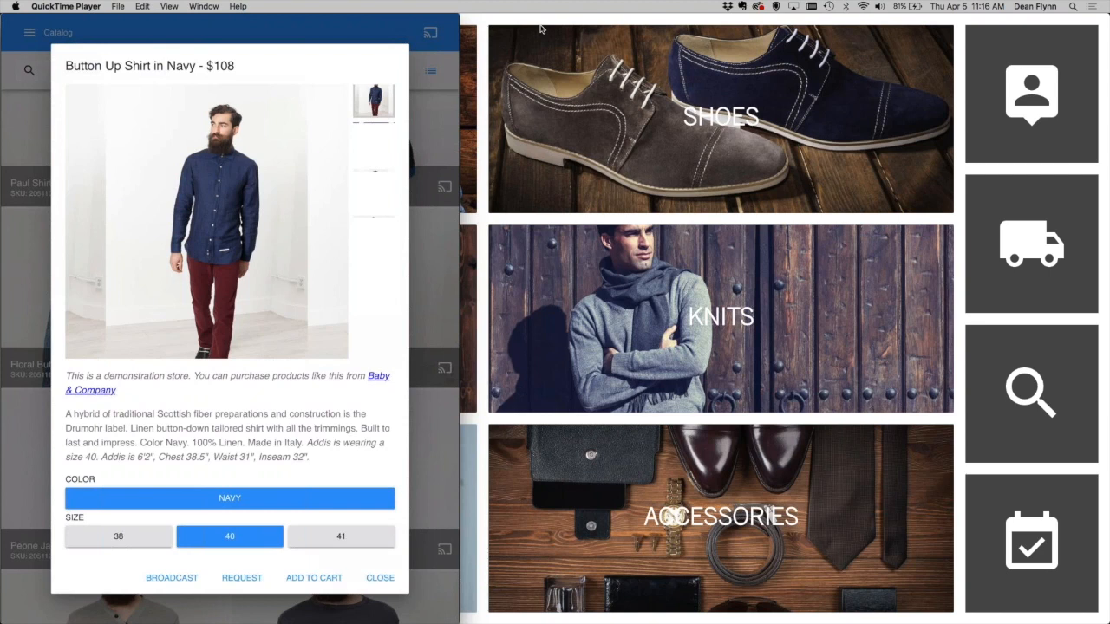
Open the Grigio Loafer from Shoes on the kiosk, add size 41 in Grey to the cart, and show the cart
{"action": "left_click", "coordinate": [539, 29]}
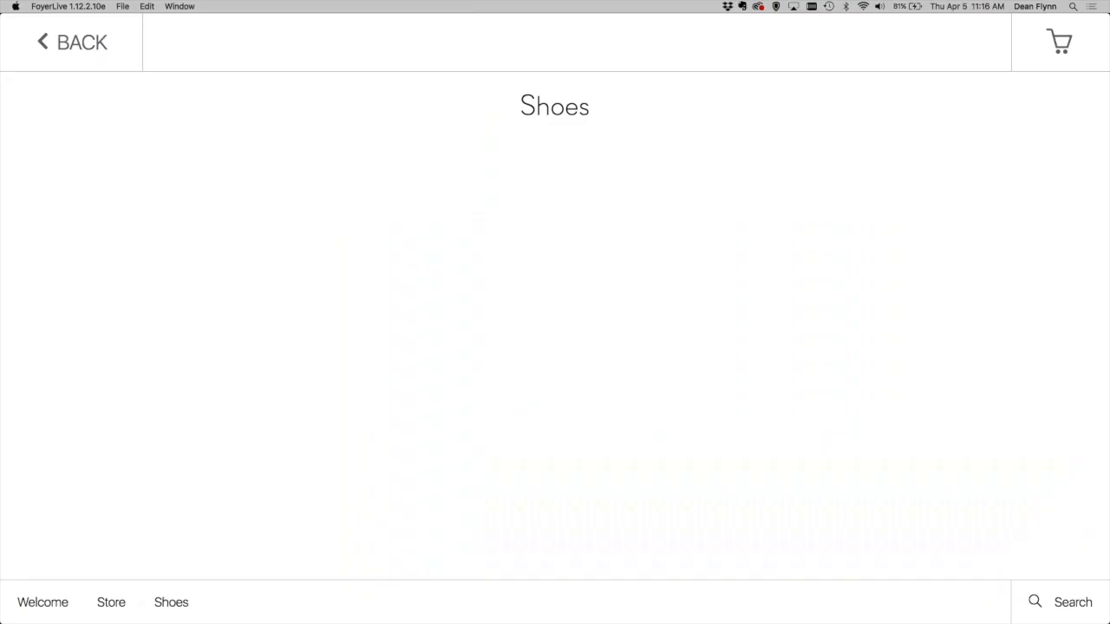
{"action": "left_click", "coordinate": [660, 286]}
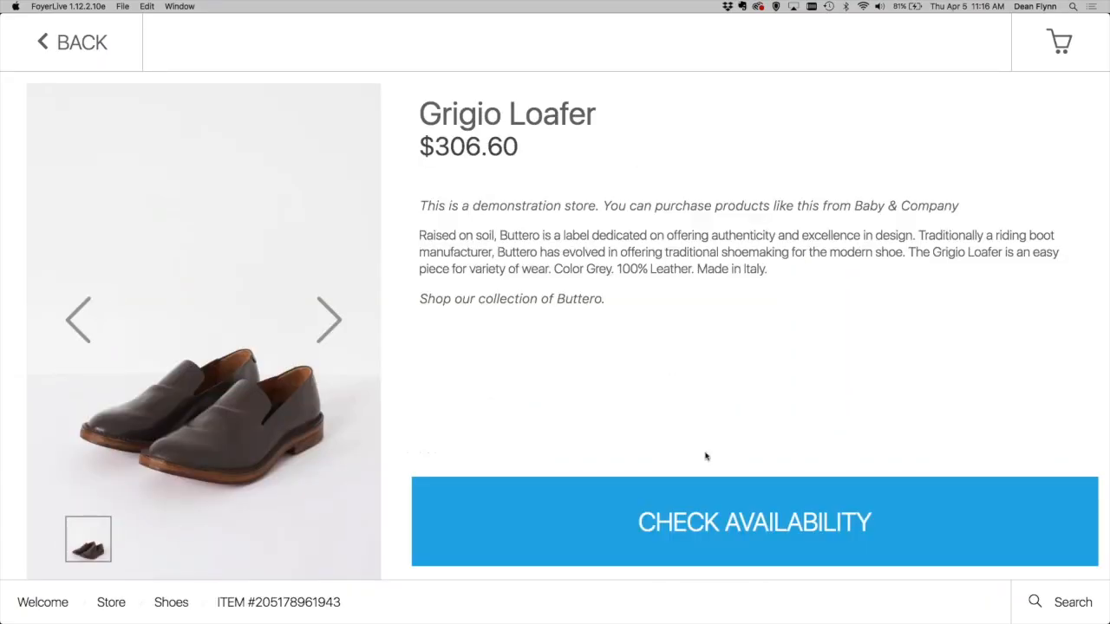
{"action": "left_click", "coordinate": [726, 509]}
{"action": "left_click", "coordinate": [257, 370]}
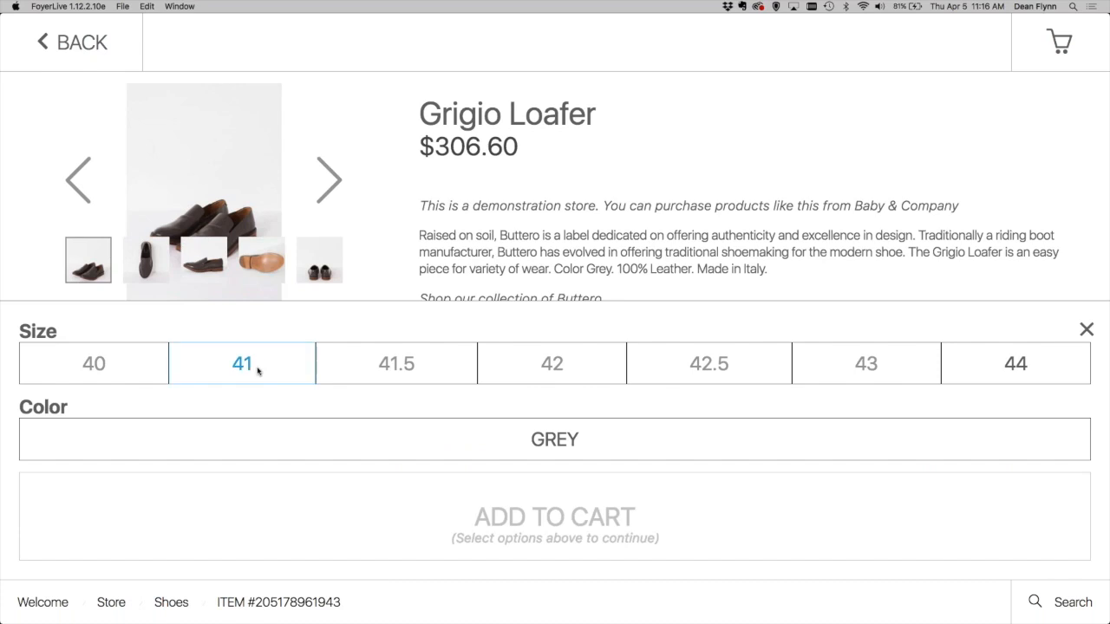
{"action": "left_click", "coordinate": [449, 449]}
{"action": "left_click", "coordinate": [482, 515]}
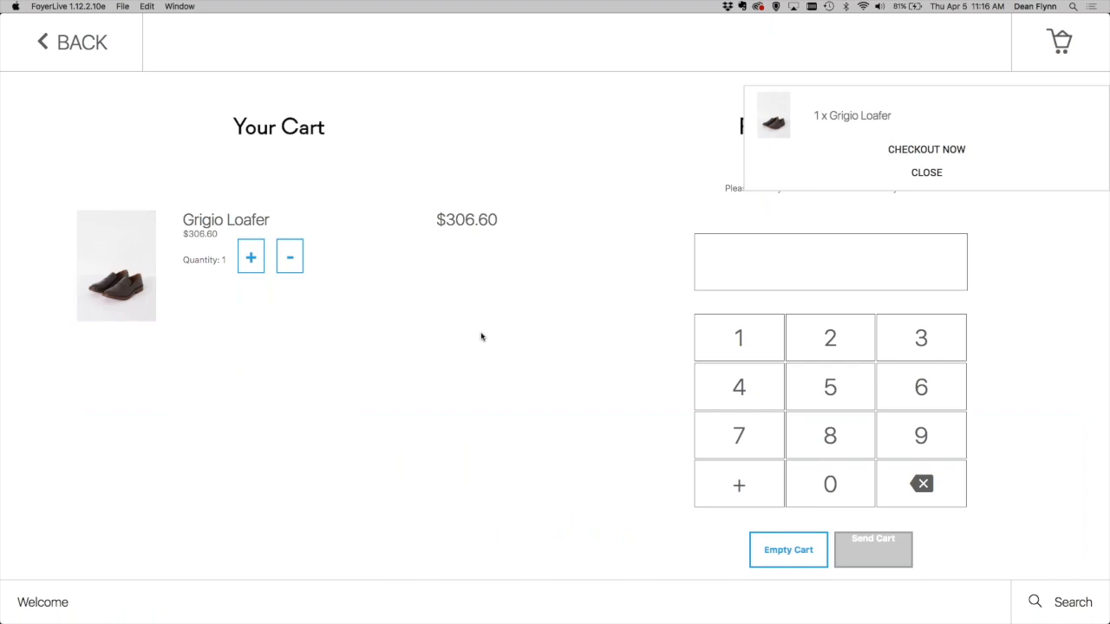
Compare the kiosk cart with the associate app's Assisted Checkout, and move the QuickTime Player window clear of the kiosk's cart items
{"action": "key", "text": "super+Tab"}
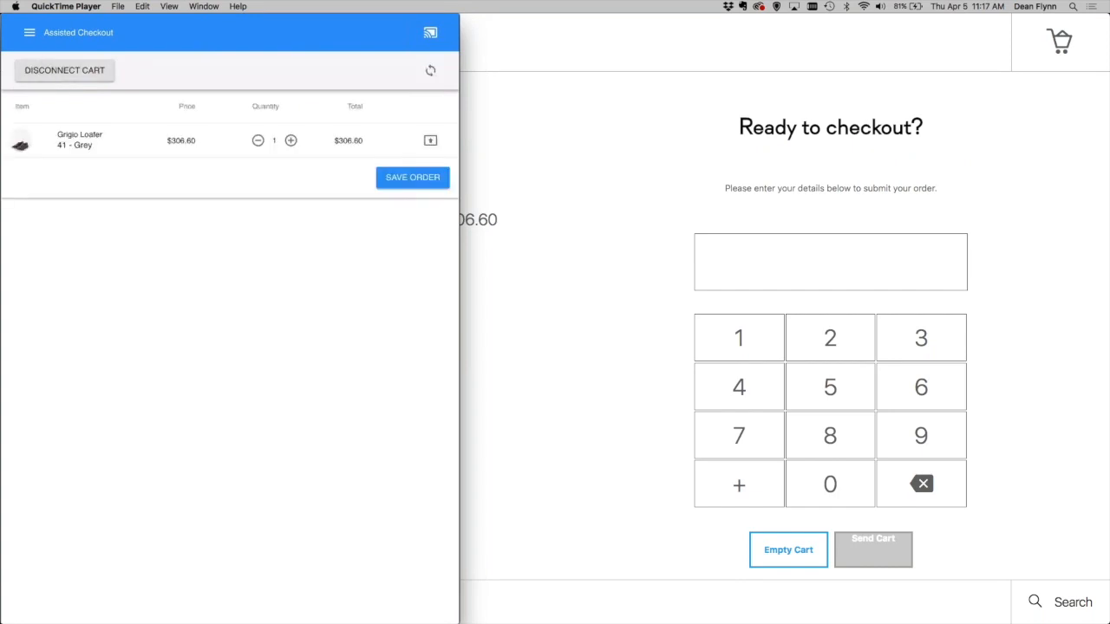
{"action": "left_click", "coordinate": [513, 329]}
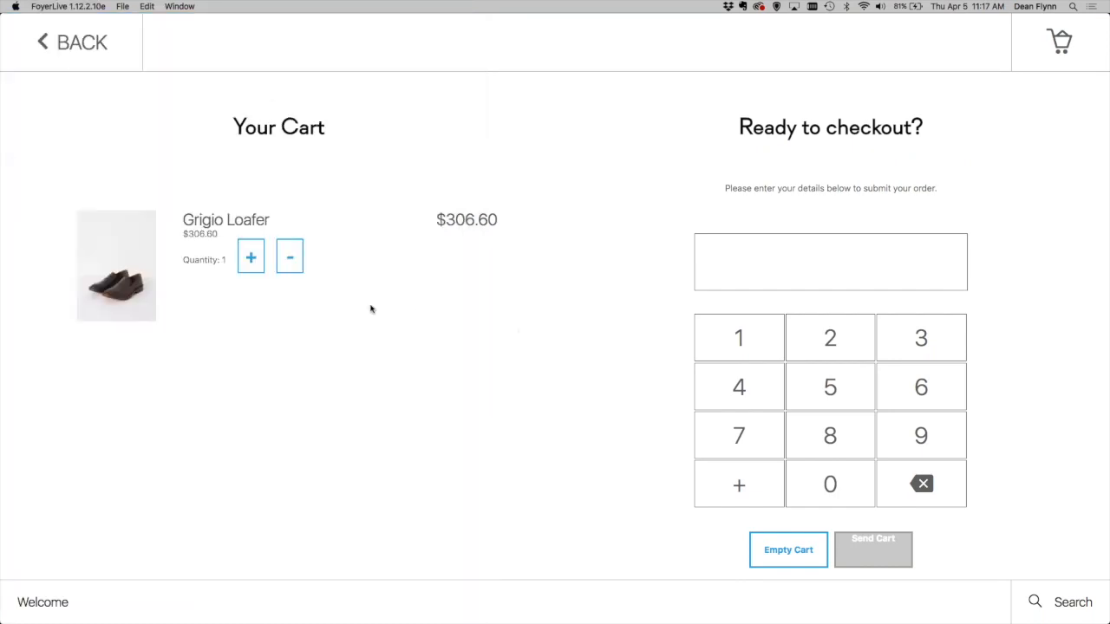
{"action": "key", "text": "super+Tab"}
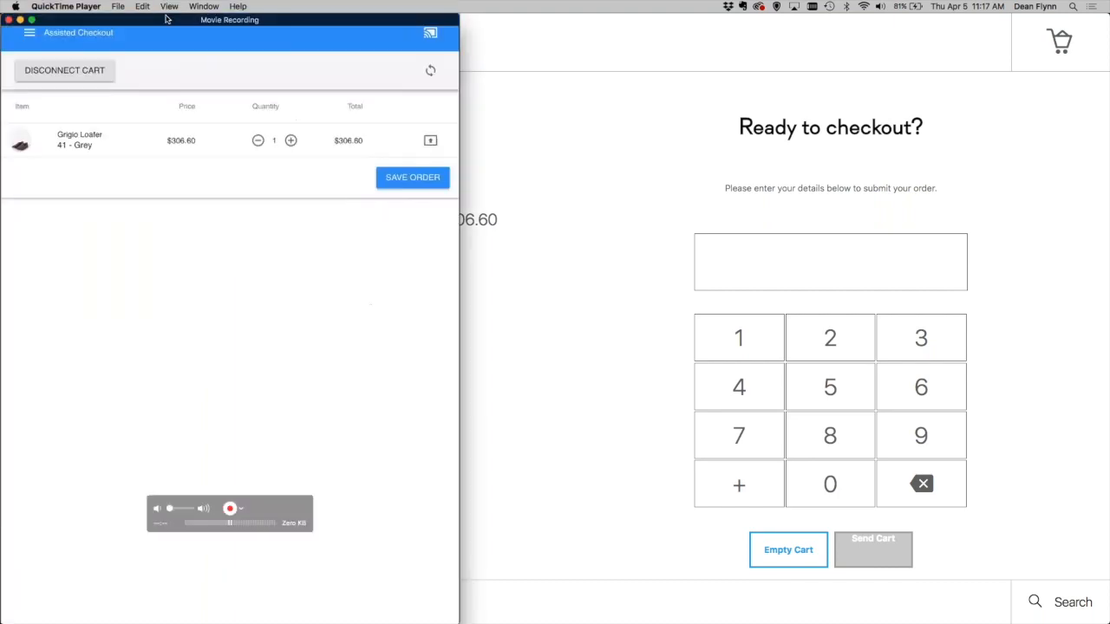
{"action": "left_click_drag", "start_coordinate": [170, 21], "coordinate": [718, 12]}
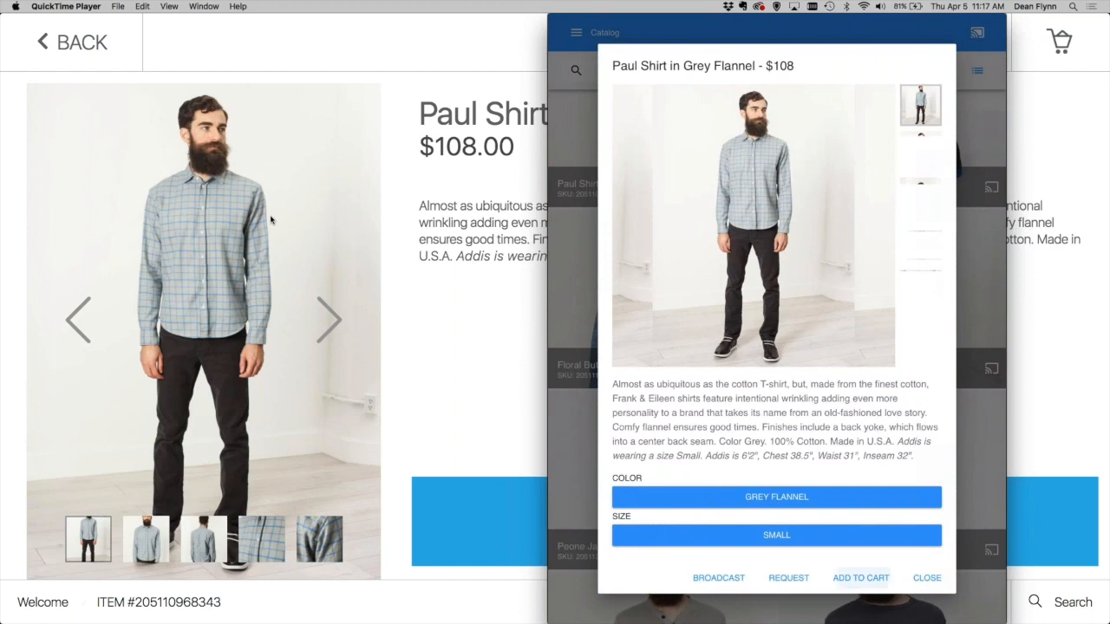
Bring the kiosk forward, review its shopping cart, and return to the Paul Shirt in Grey Flannel page
{"action": "left_click", "coordinate": [485, 522]}
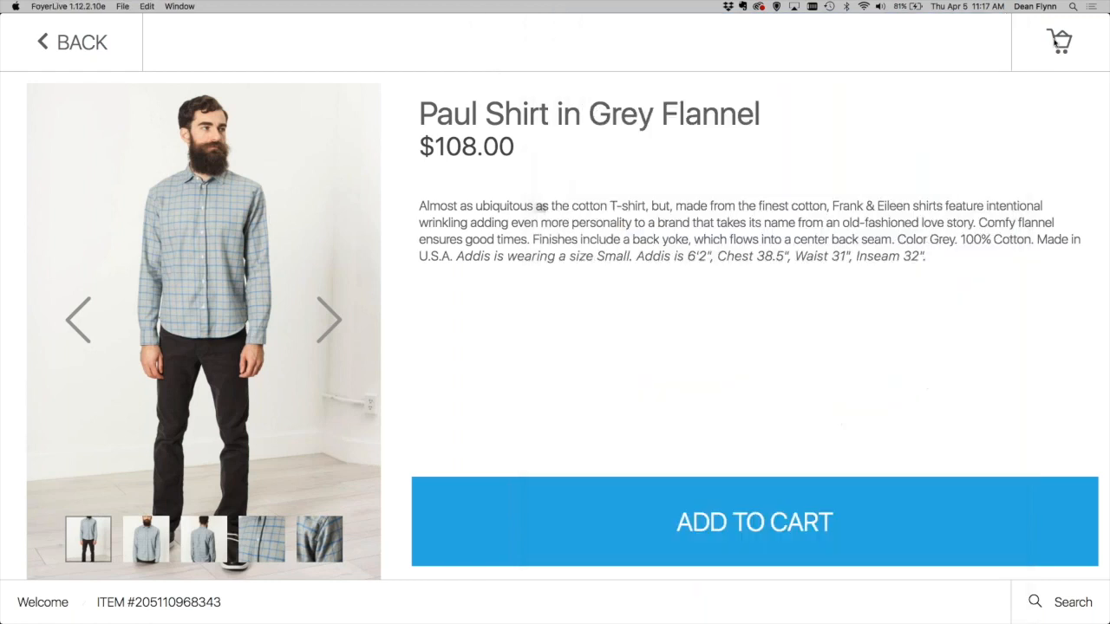
{"action": "left_click", "coordinate": [485, 521]}
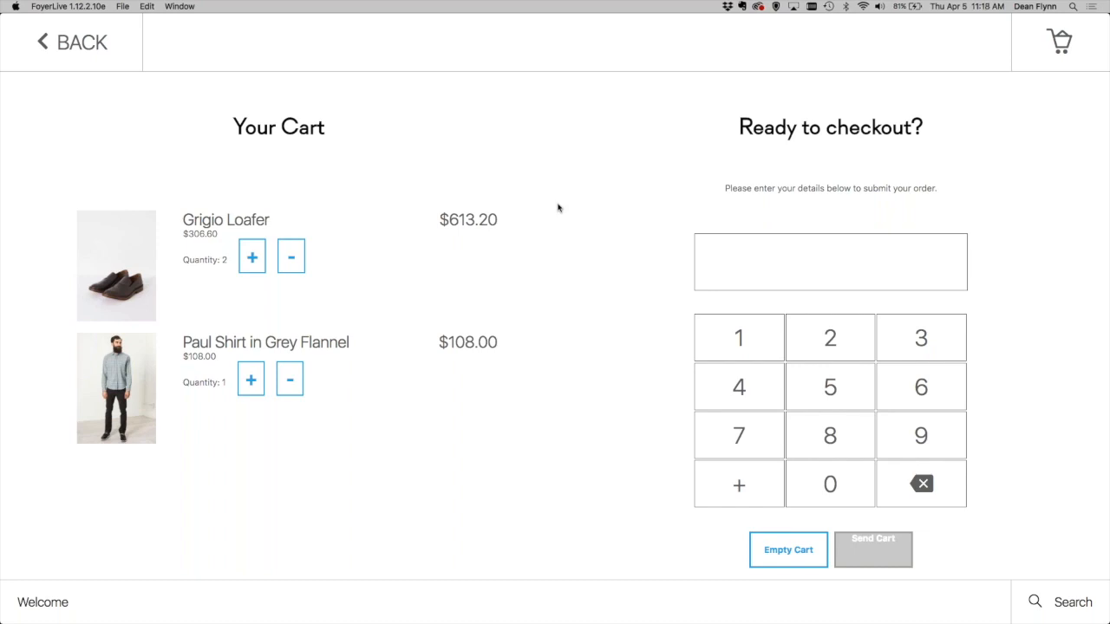
{"action": "left_click", "coordinate": [86, 45]}
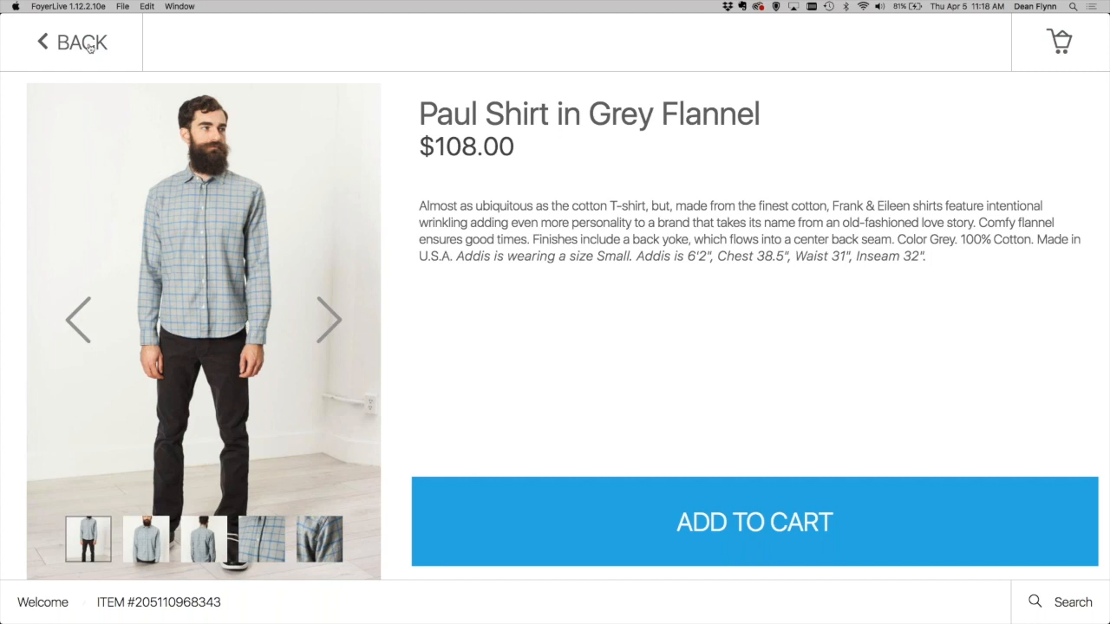
Switch to the associate app and go from its settings to Requests / Appointments
{"action": "key", "text": "super+Tab"}
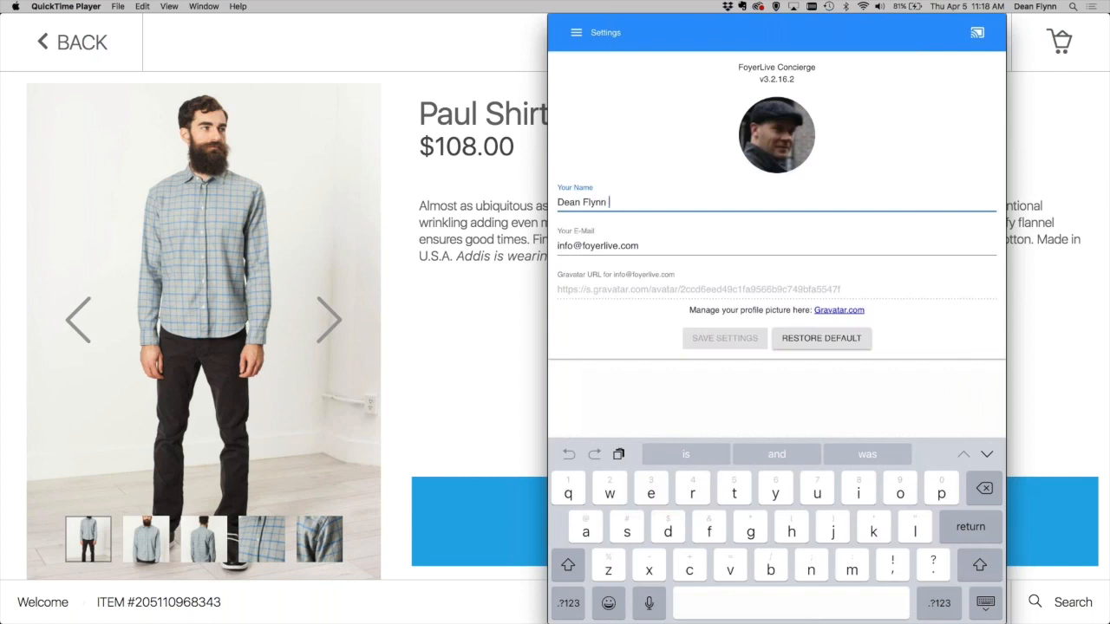
{"action": "left_click", "coordinate": [577, 33]}
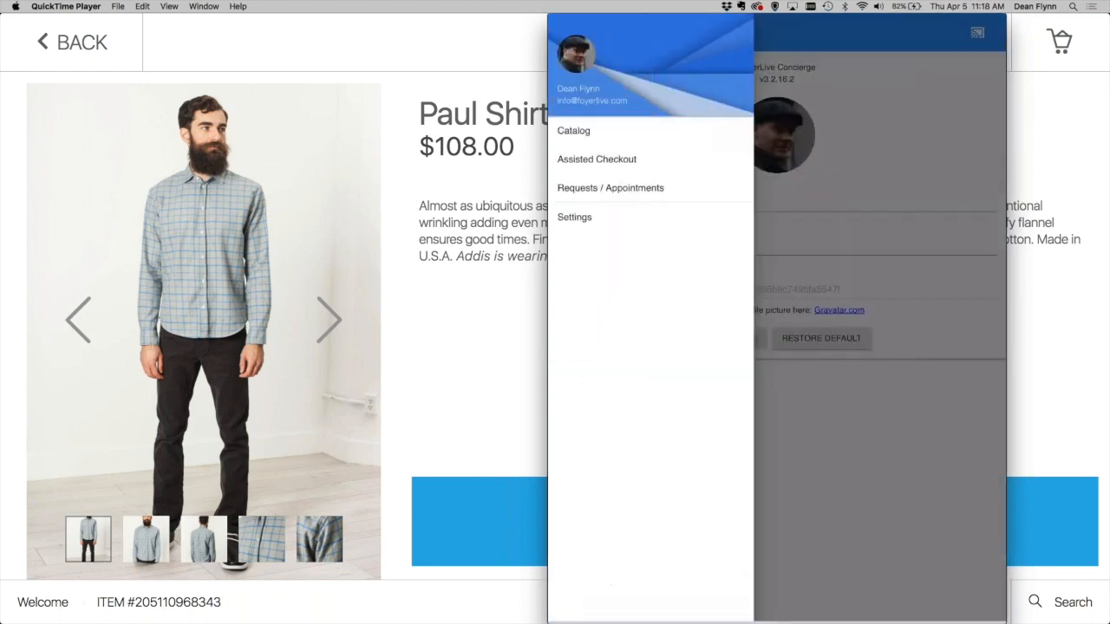
{"action": "left_click", "coordinate": [633, 201]}
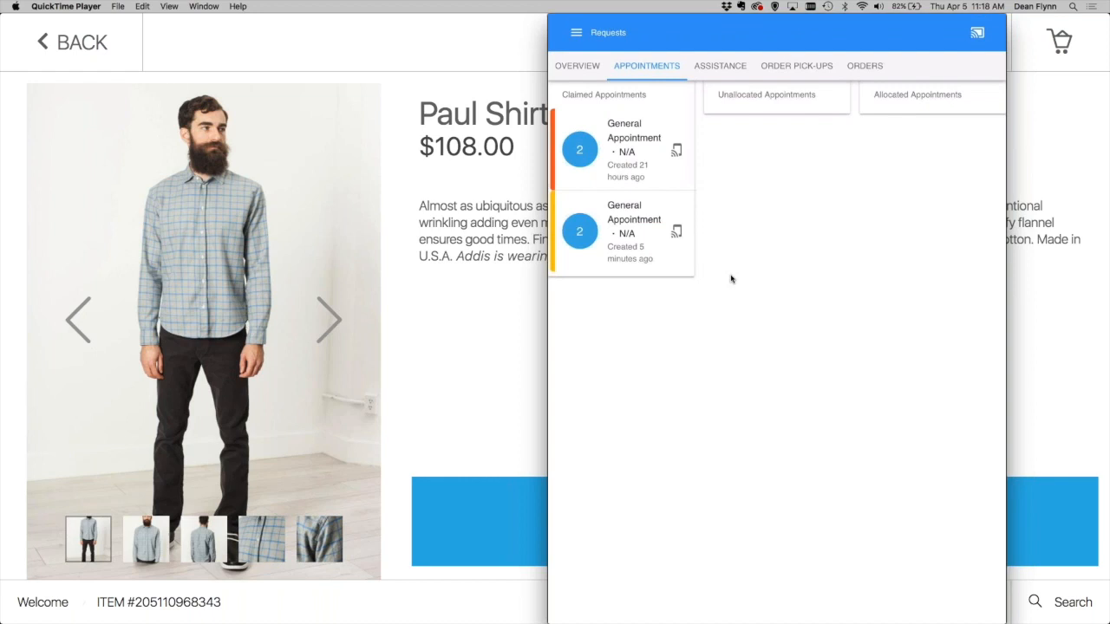
Switch to Chrome, show the FoyerLive dashboard instead of the webinar slides, and widen the browser window to the full screen width
{"action": "key", "text": "super+Tab"}
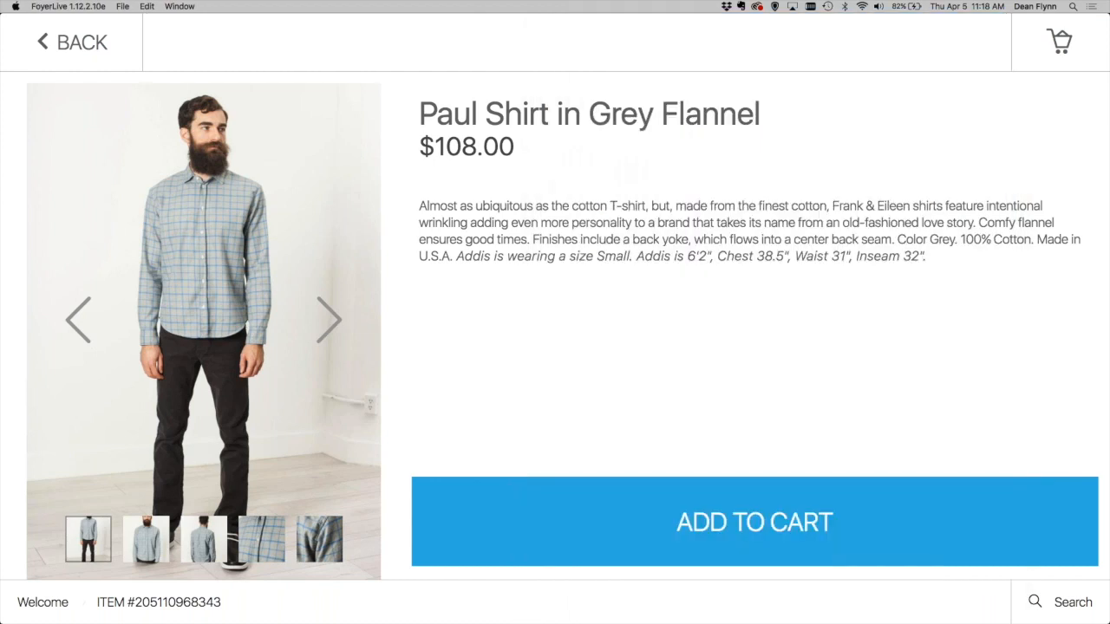
{"action": "key", "text": "super+Tab"}
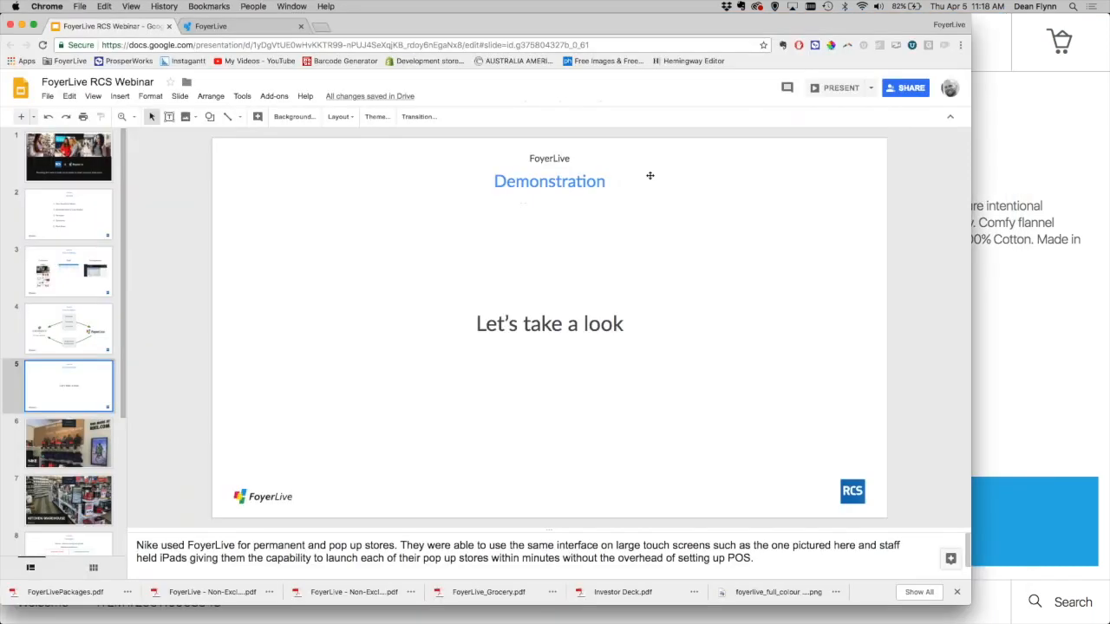
{"action": "left_click", "coordinate": [249, 26]}
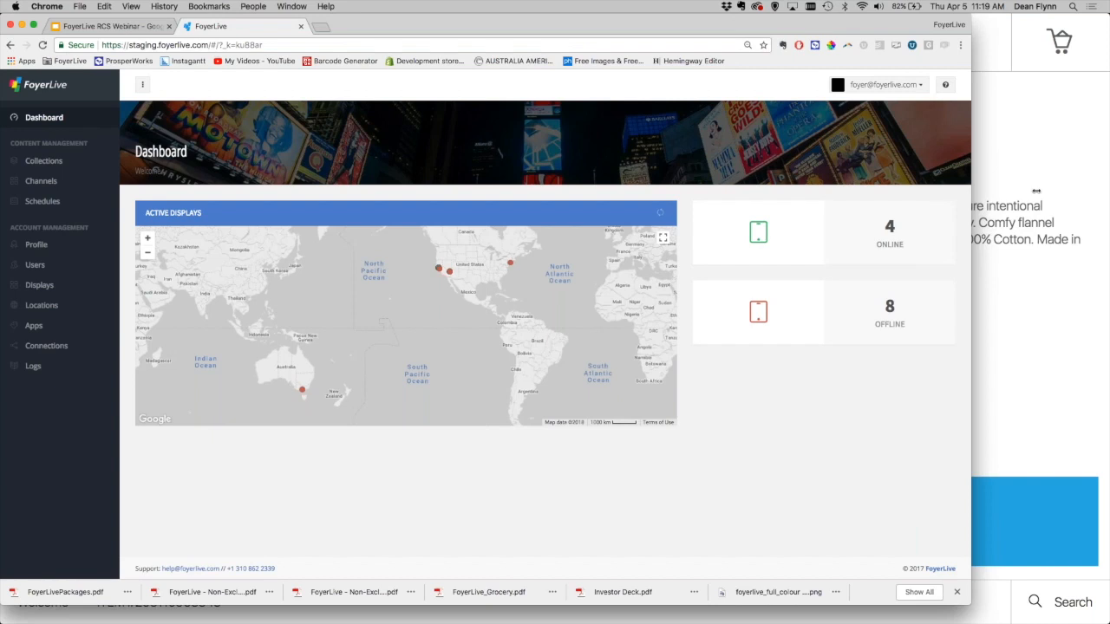
{"action": "left_click_drag", "start_coordinate": [970, 193], "coordinate": [1106, 195]}
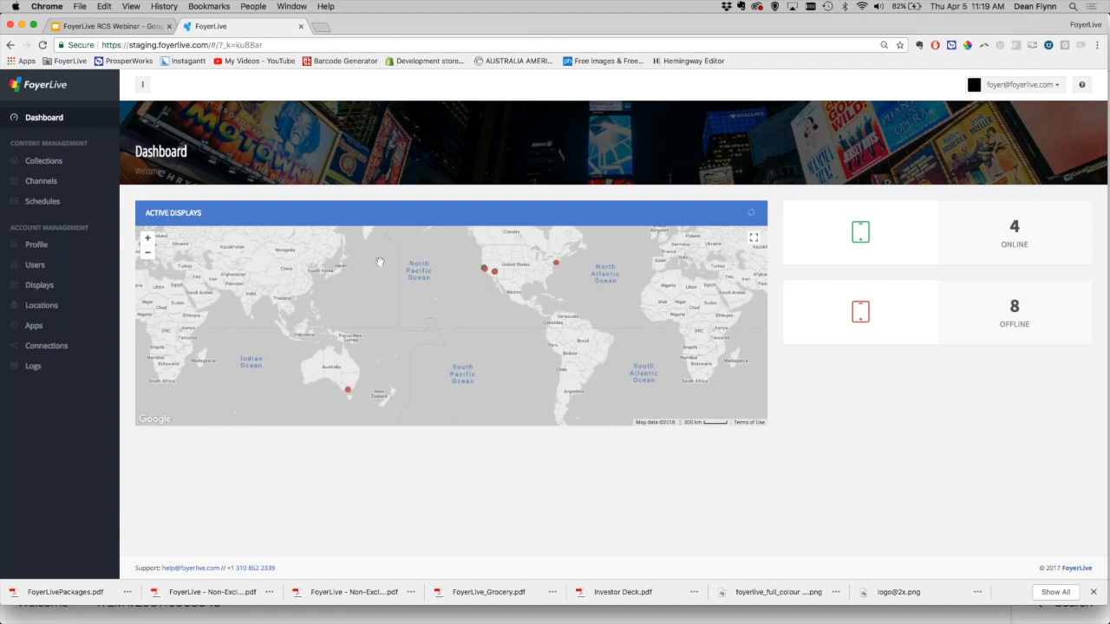
Zoom in on the dashboard's Active Displays map to examine the display locations
{"action": "scroll", "coordinate": [483, 275], "scroll_direction": "up", "scroll_amount": 2}
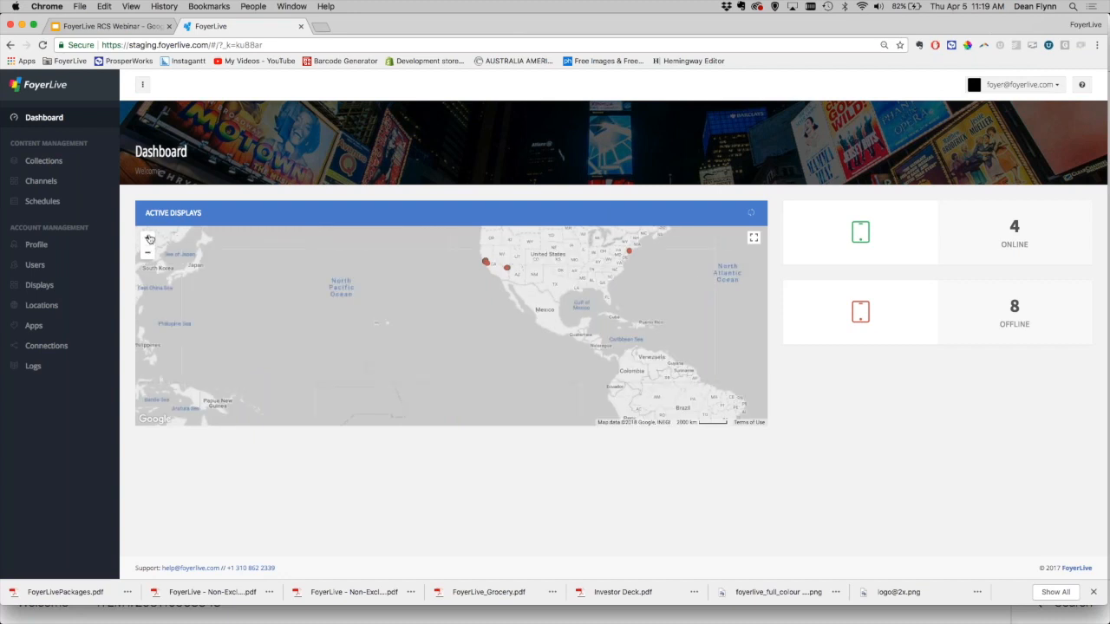
{"action": "left_click", "coordinate": [149, 239]}
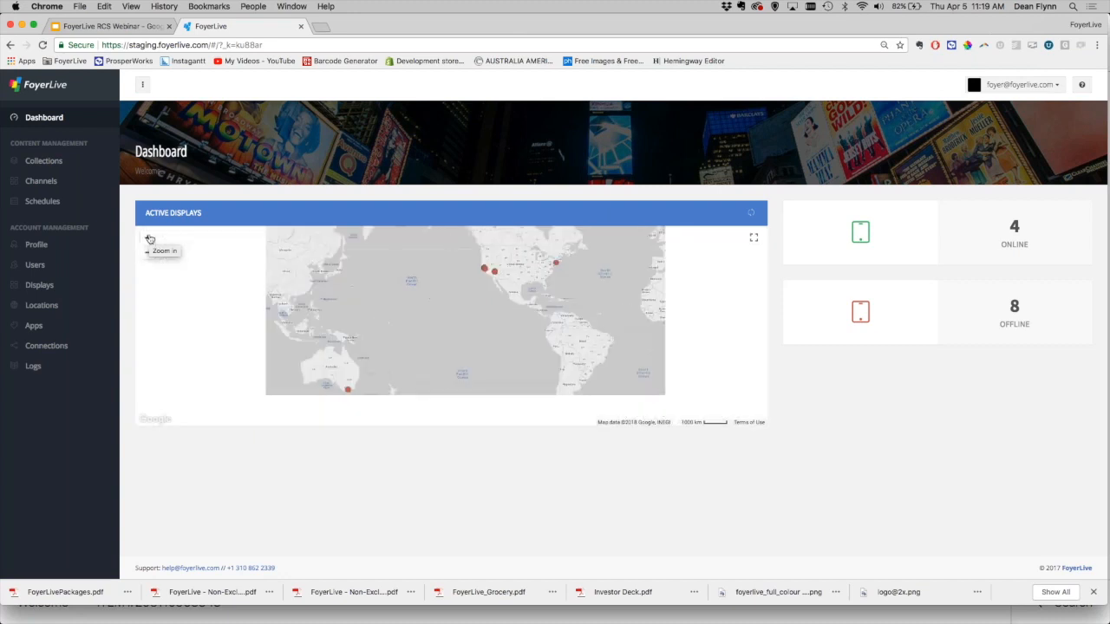
{"action": "left_click", "coordinate": [149, 239]}
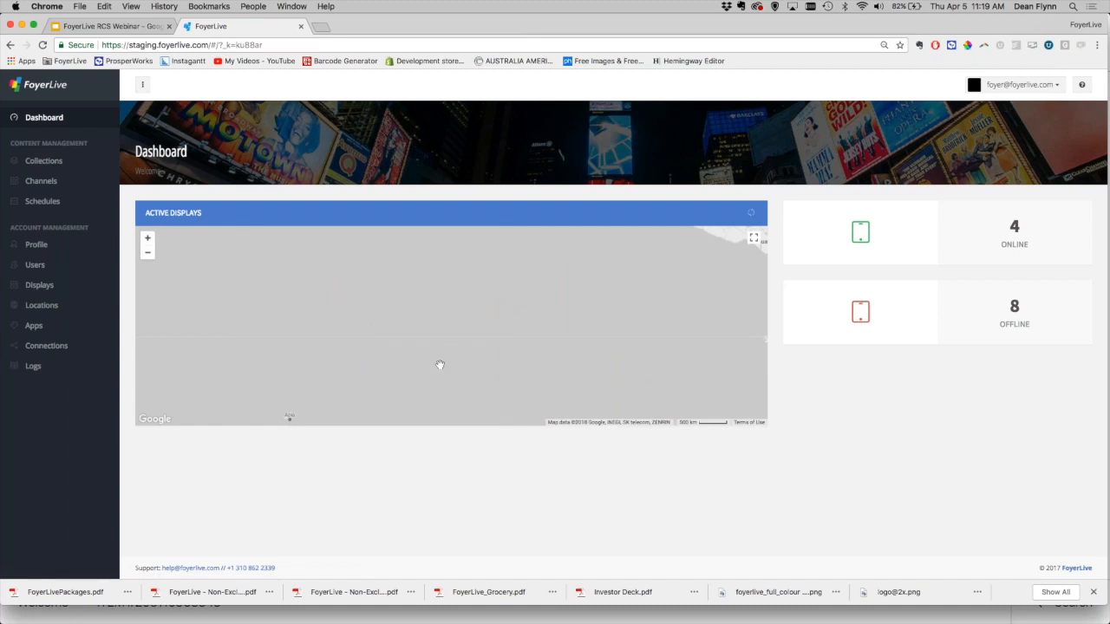
Open the Screen Saver collection and review its options, overlays and main slides, including the asset upload dialog, without adding a file
{"action": "left_click", "coordinate": [44, 161]}
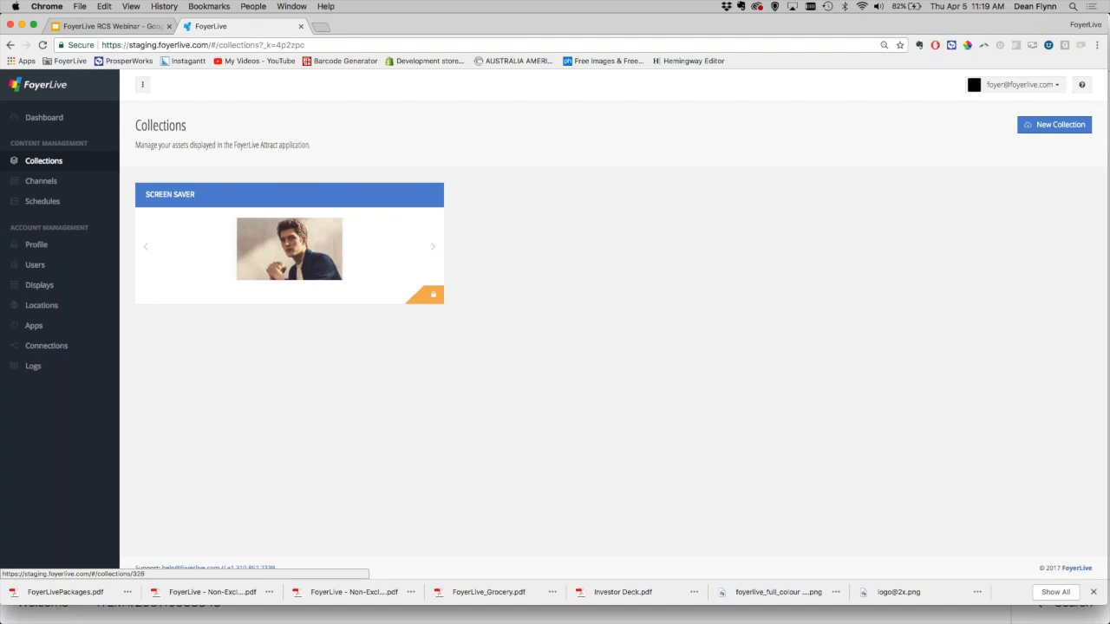
{"action": "left_click", "coordinate": [295, 249]}
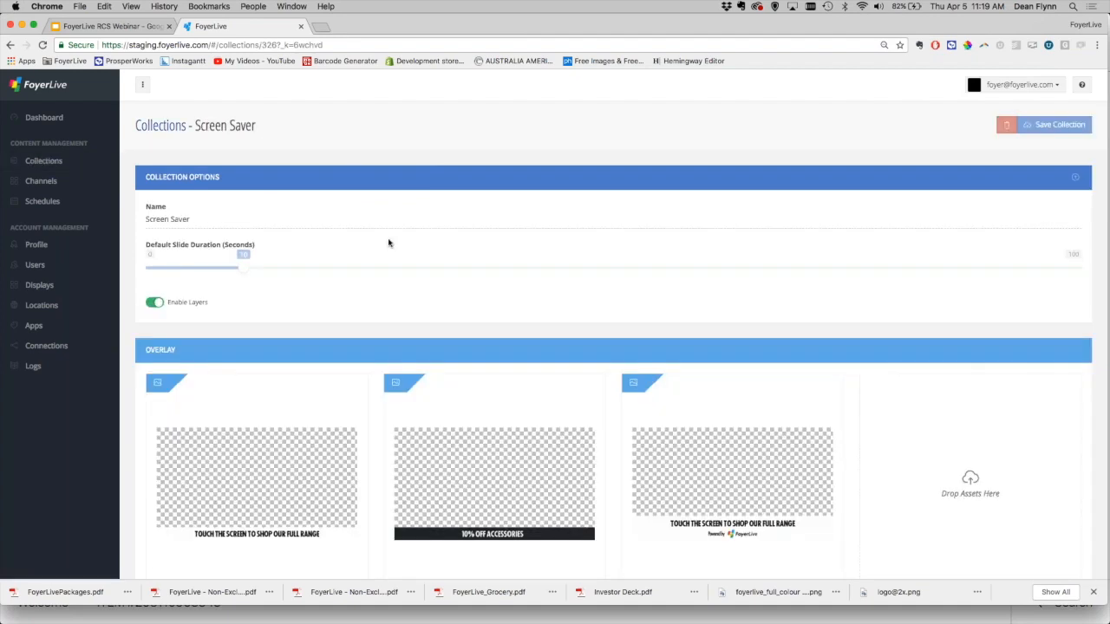
{"action": "scroll", "coordinate": [389, 242], "scroll_direction": "down", "scroll_amount": 5}
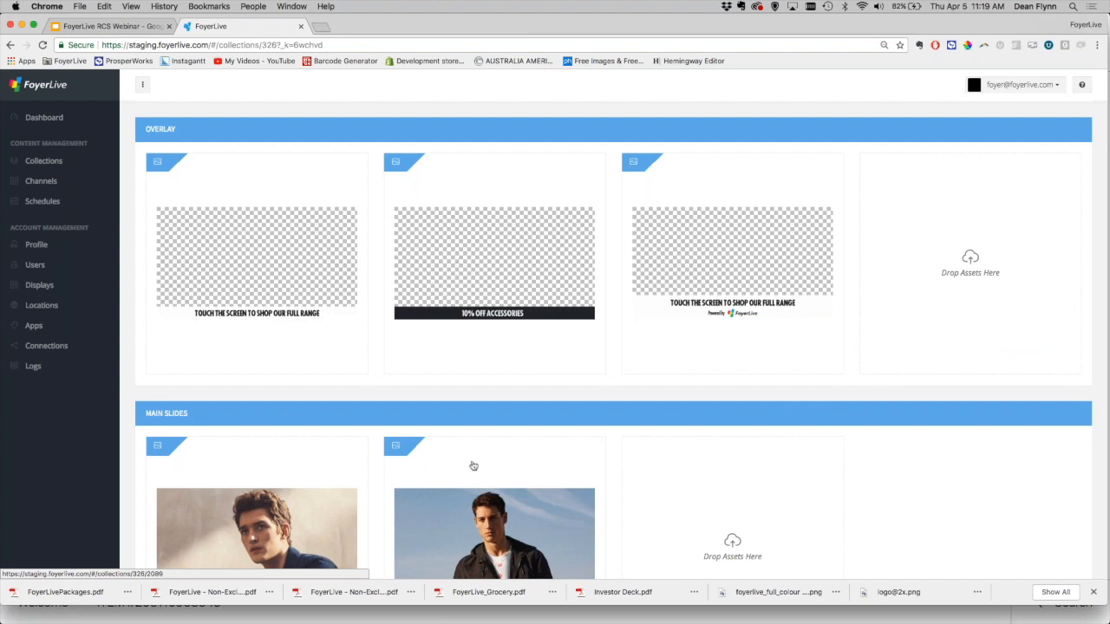
{"action": "scroll", "coordinate": [365, 454], "scroll_direction": "down", "scroll_amount": 3}
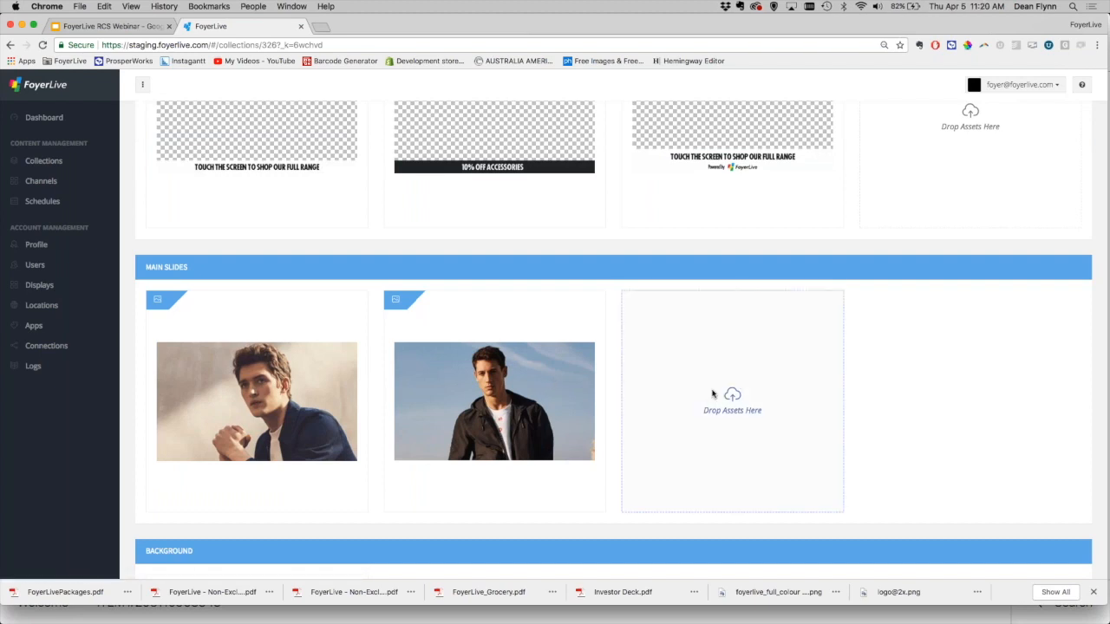
{"action": "left_click", "coordinate": [741, 404]}
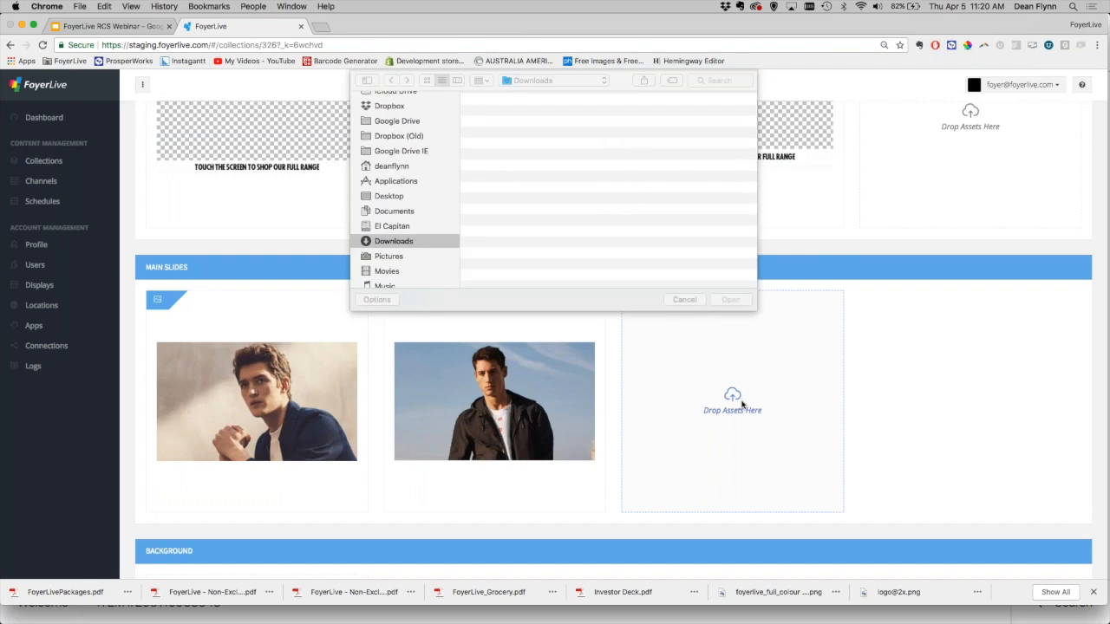
{"action": "left_click", "coordinate": [684, 299]}
{"action": "scroll", "coordinate": [492, 264], "scroll_direction": "up", "scroll_amount": 3}
{"action": "scroll", "coordinate": [492, 264], "scroll_direction": "up", "scroll_amount": 2}
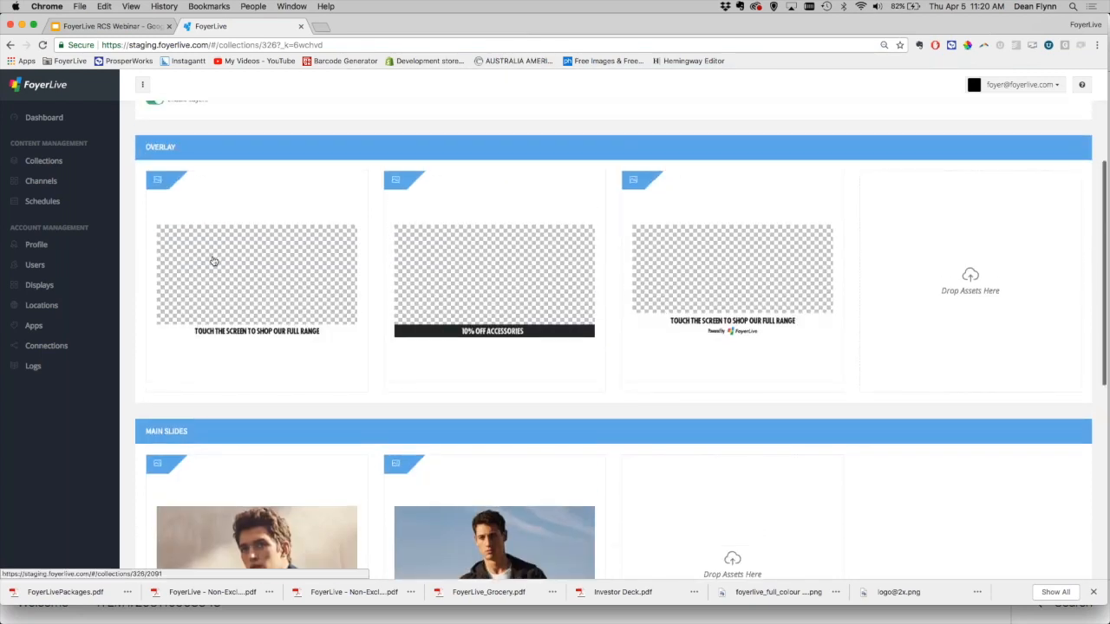
Review the 10% Off Accessories overlay's display filtering, switch on the Weather Condition Filter, and close its settings without saving
{"action": "left_click", "coordinate": [471, 271]}
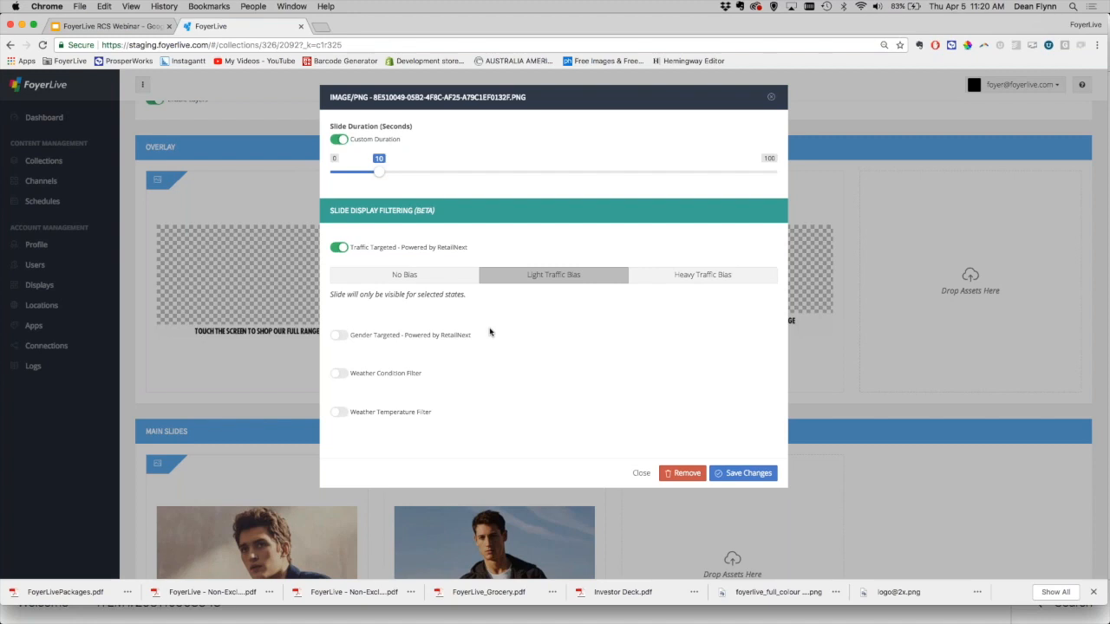
{"action": "left_click", "coordinate": [380, 379]}
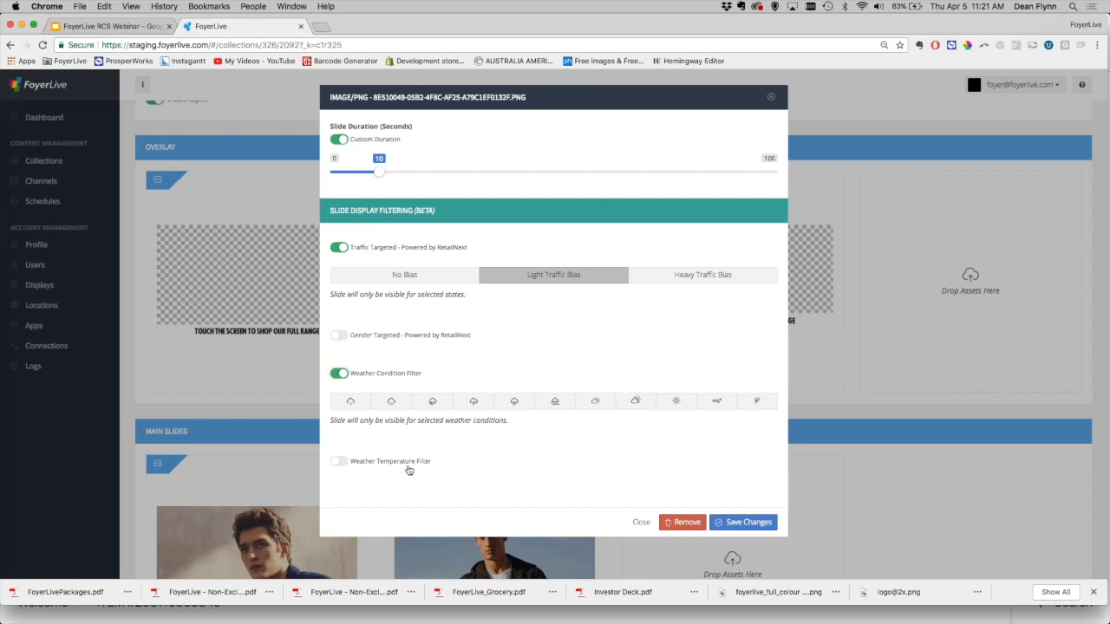
{"action": "left_click", "coordinate": [641, 522]}
Review the channel list, then go to Schedule Management and open a new schedule form
{"action": "left_click", "coordinate": [46, 180]}
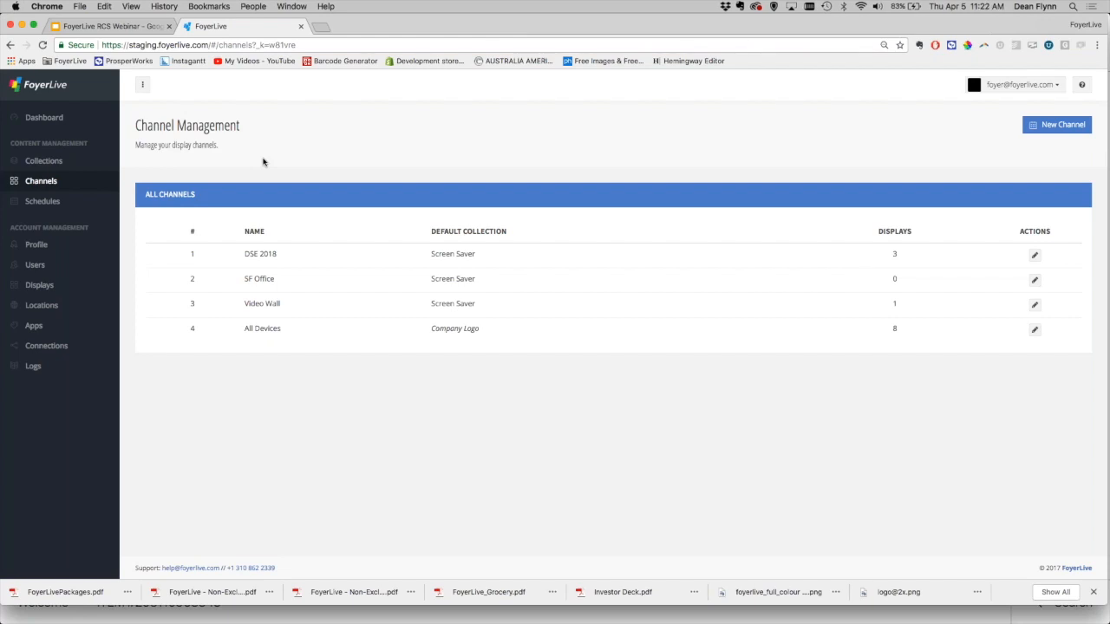
{"action": "left_click", "coordinate": [54, 200]}
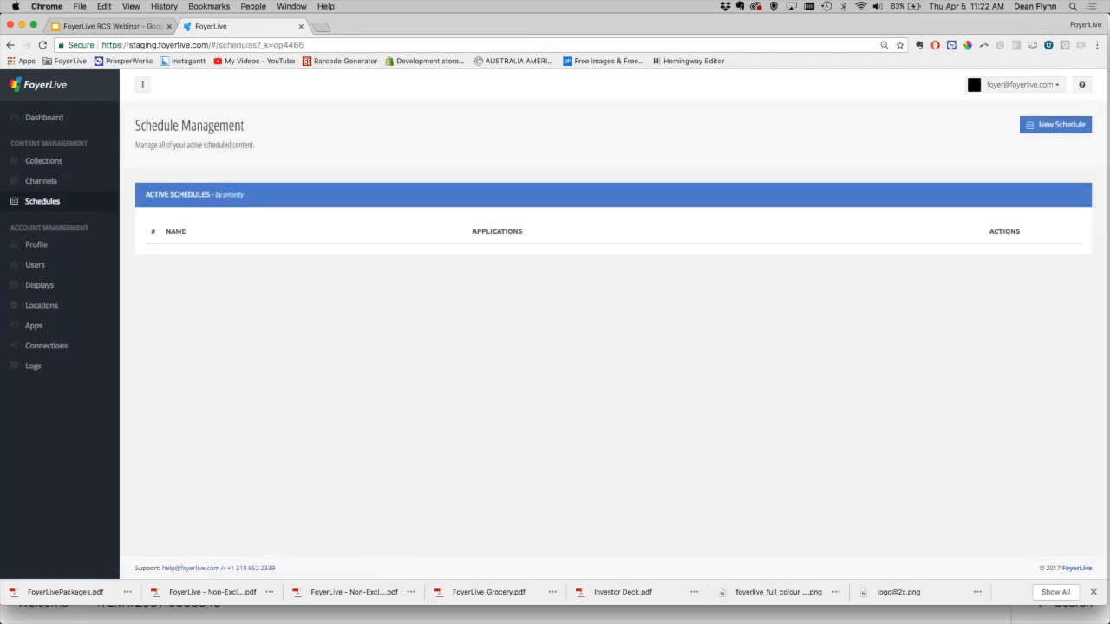
{"action": "left_click", "coordinate": [1050, 125]}
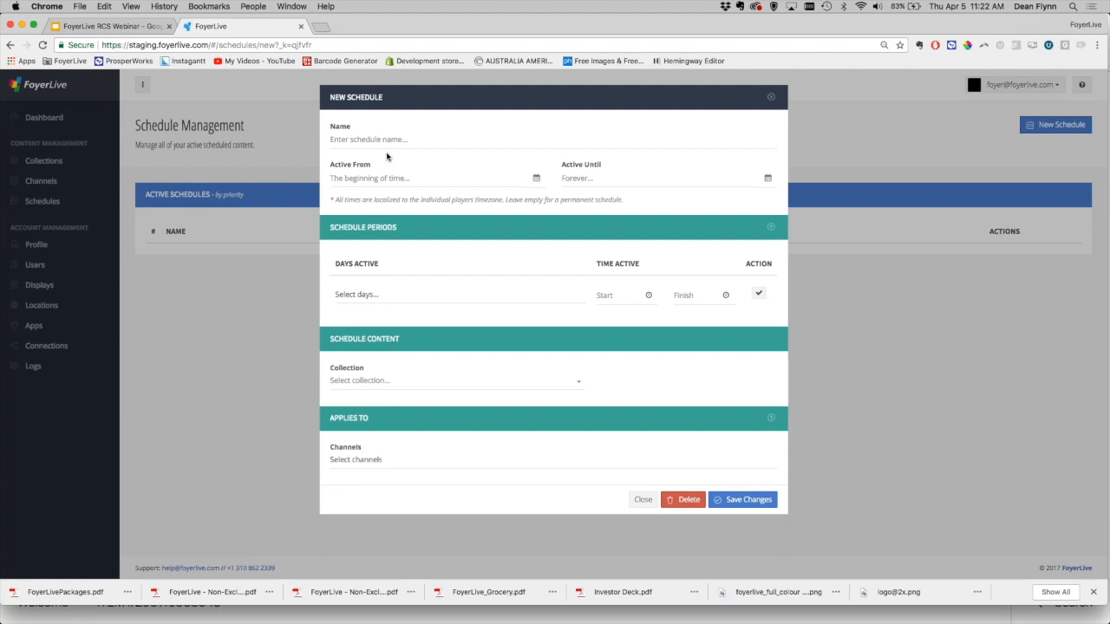
Set the new schedule's period to Tuesday with a start time of 10:00 AM
{"action": "left_click", "coordinate": [404, 295]}
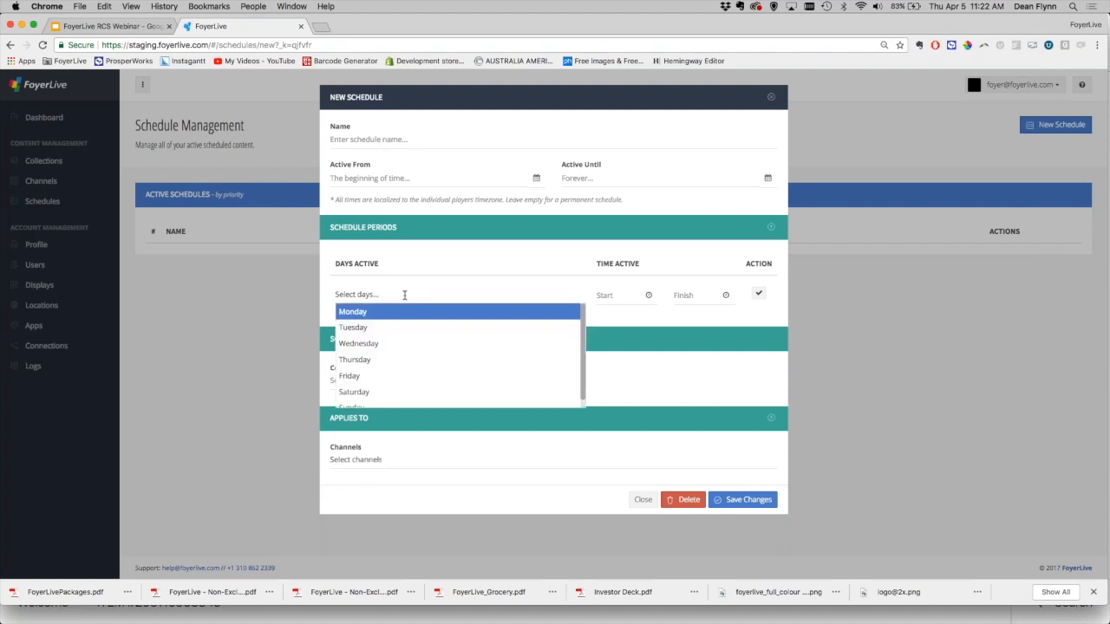
{"action": "key", "text": "Down"}
{"action": "key", "text": "Return"}
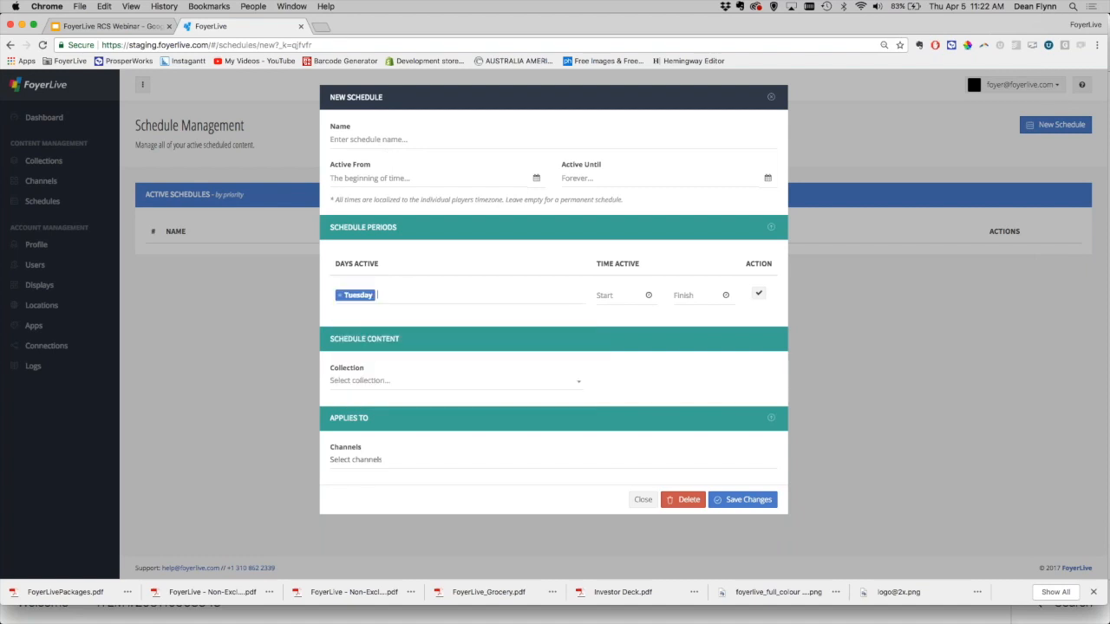
{"action": "key", "text": "Tab"}
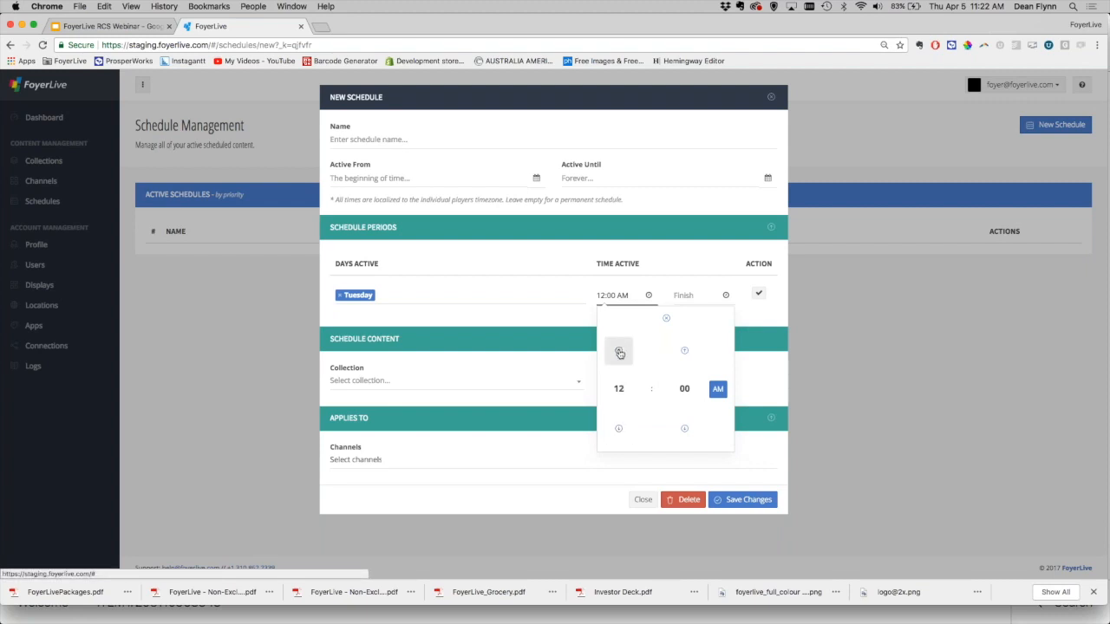
{"action": "left_click", "coordinate": [618, 428]}
{"action": "left_click", "coordinate": [618, 428]}
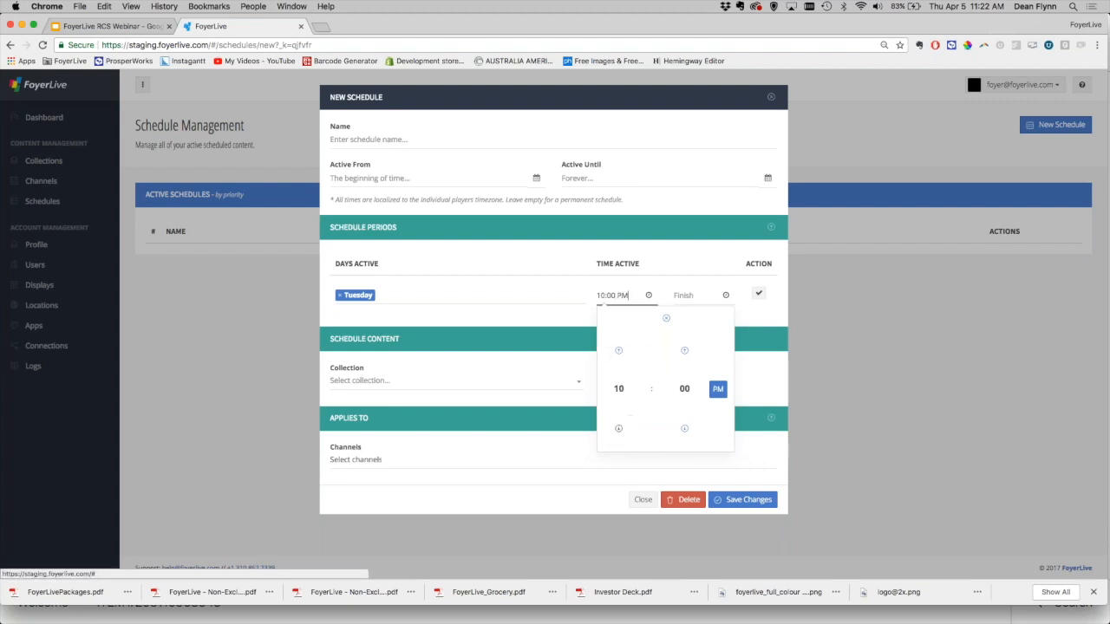
{"action": "left_click", "coordinate": [718, 388]}
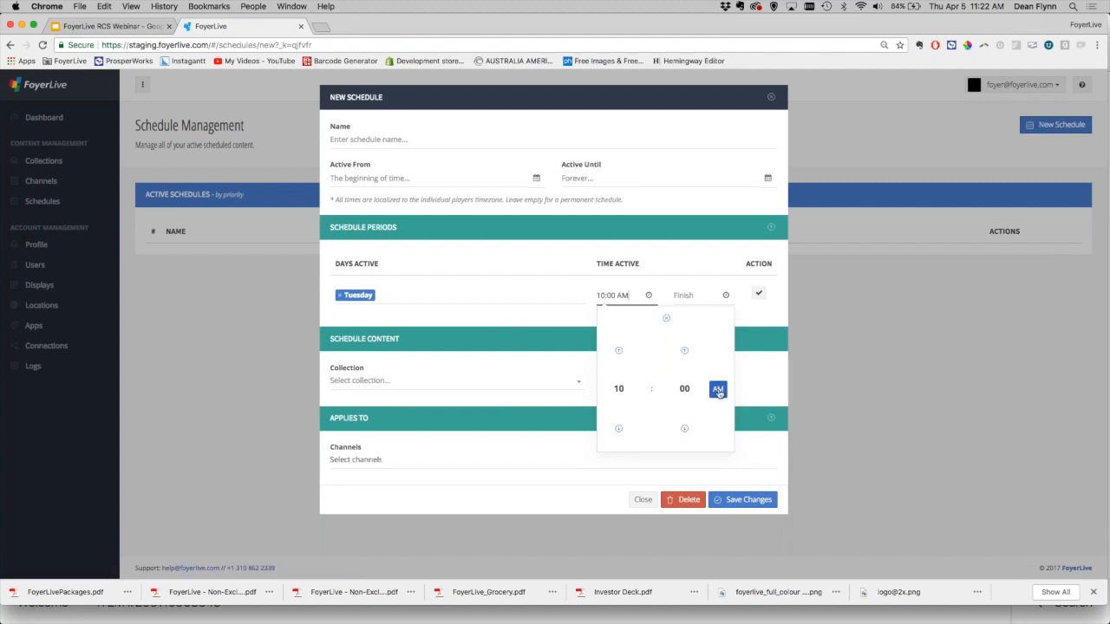
{"action": "left_click", "coordinate": [755, 317]}
Set the period's finish time to 12:00 PM, add the period, and close the schedule without saving
{"action": "left_click", "coordinate": [677, 296]}
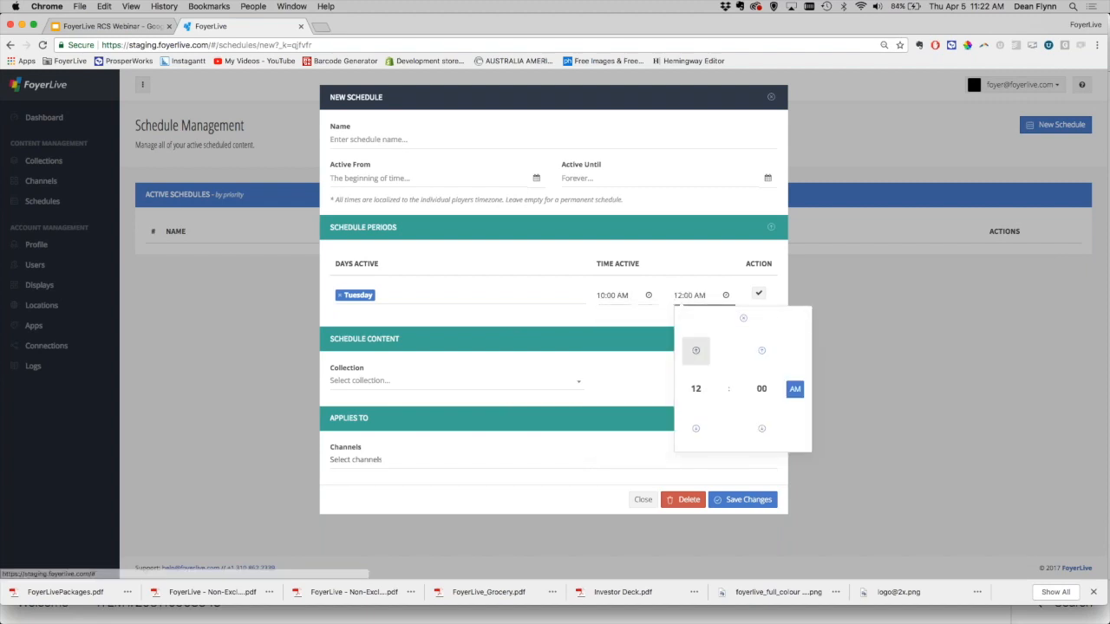
{"action": "left_click", "coordinate": [794, 388]}
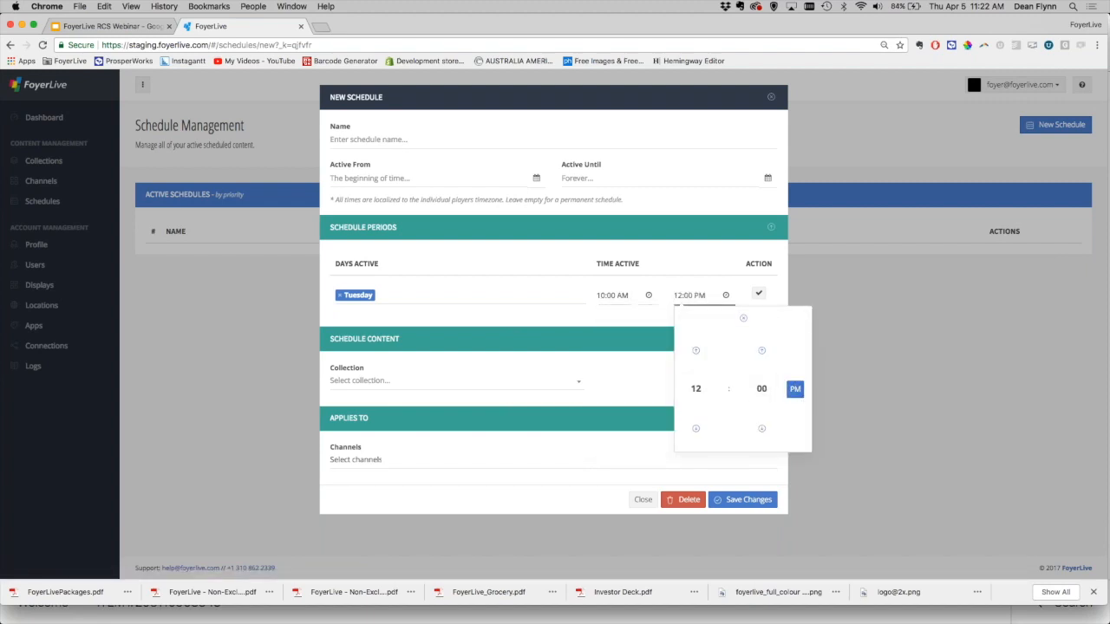
{"action": "left_click", "coordinate": [772, 296]}
{"action": "left_click", "coordinate": [758, 294]}
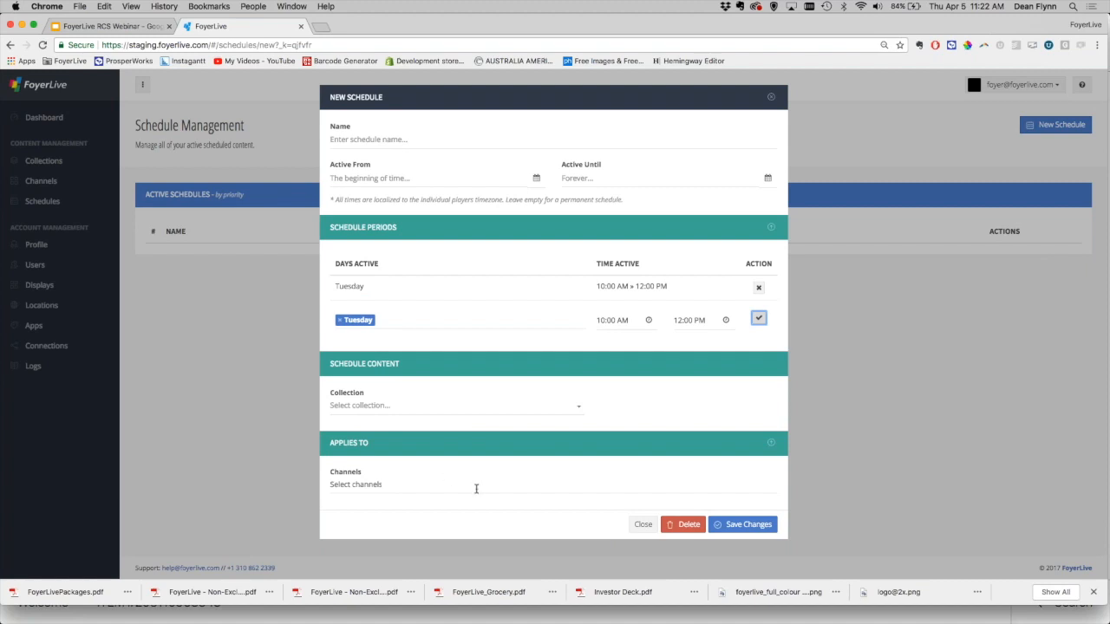
{"action": "left_click", "coordinate": [641, 524]}
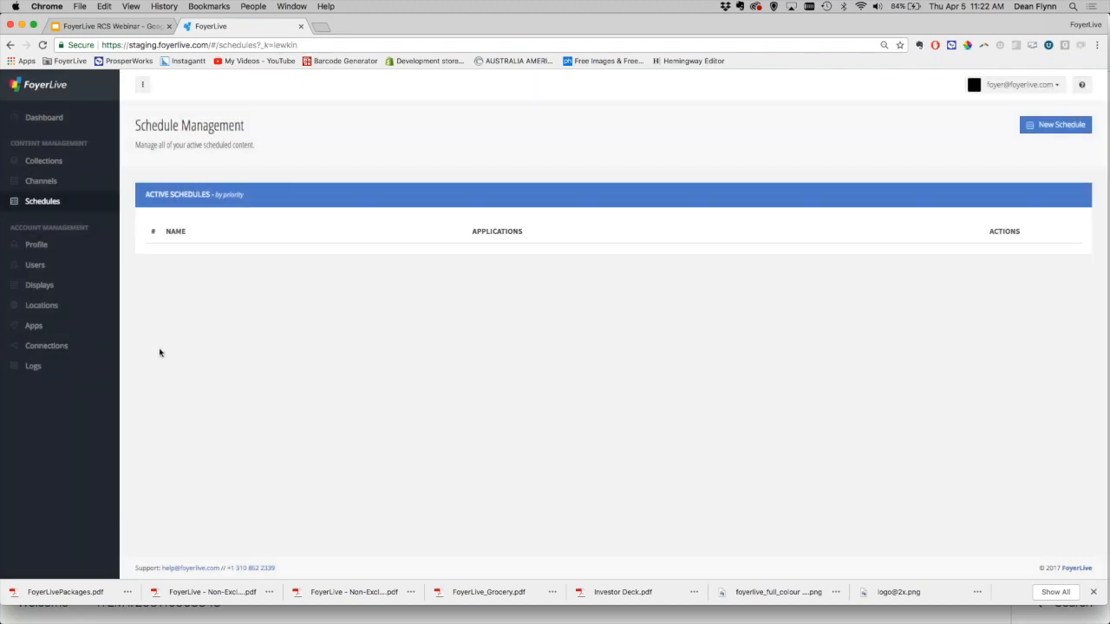
Review the user roles, then go to Display Management and expand the DF Macbook Demo E device details
{"action": "left_click", "coordinate": [45, 266]}
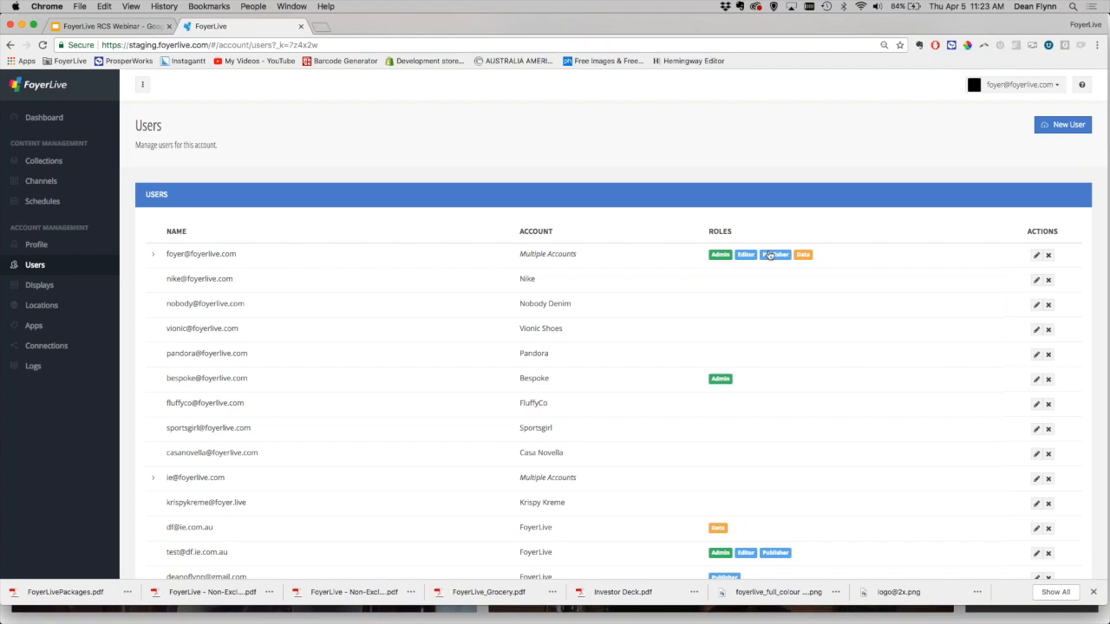
{"action": "left_click", "coordinate": [38, 285]}
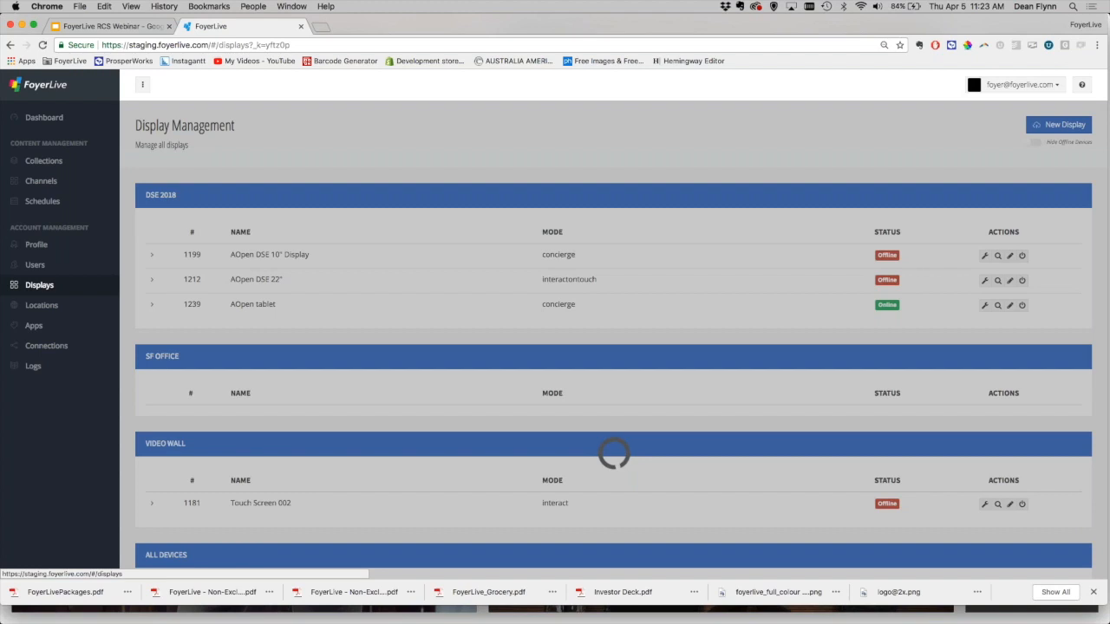
{"action": "scroll", "coordinate": [501, 211], "scroll_direction": "down", "scroll_amount": 2}
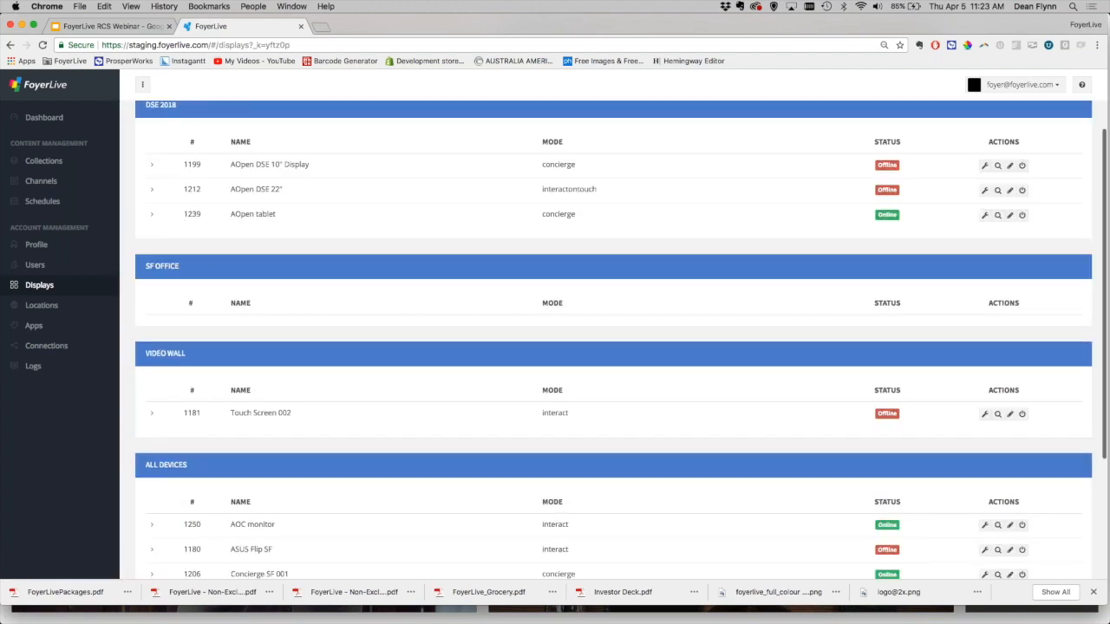
{"action": "scroll", "coordinate": [614, 329], "scroll_direction": "down", "scroll_amount": 5}
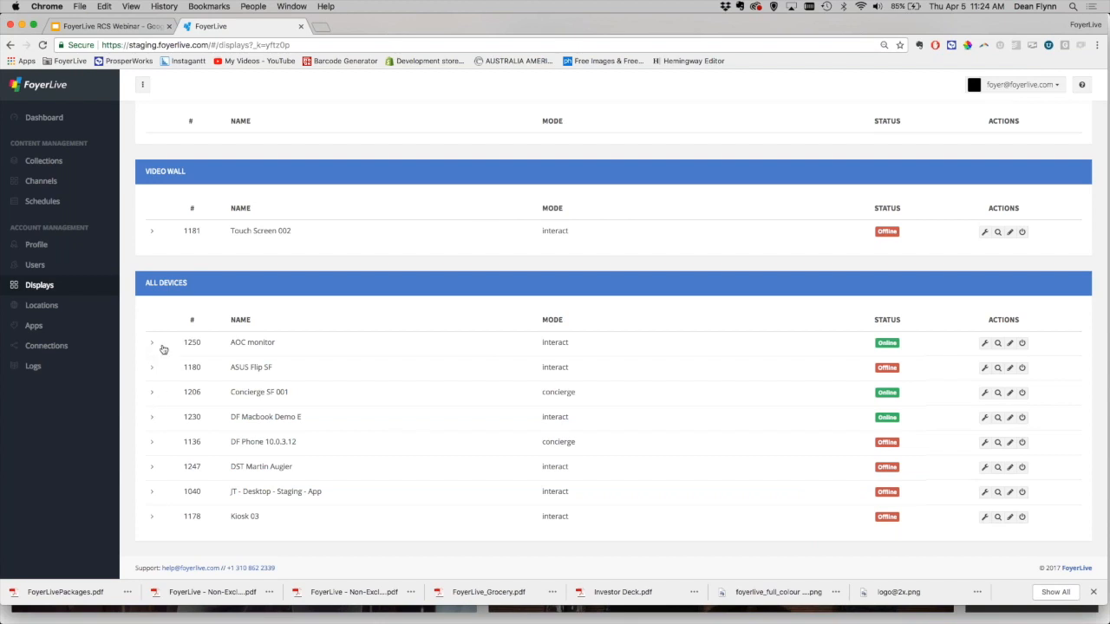
{"action": "left_click", "coordinate": [151, 419]}
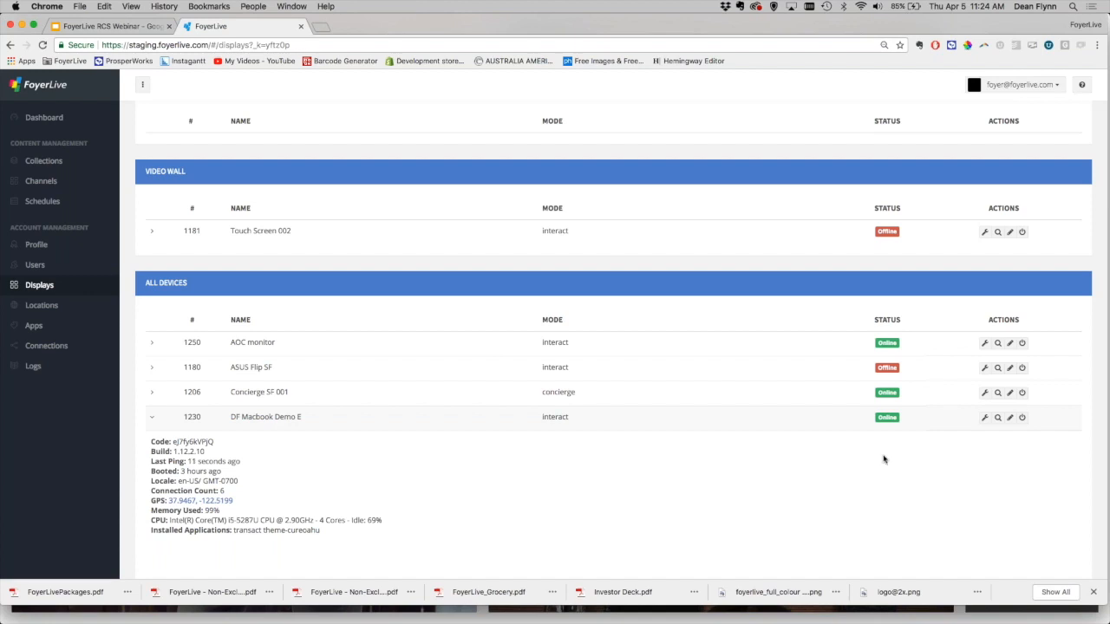
Review DF Macbook Demo E's FoyerLive Transact settings, including the available checkout modes, and close the display editor without saving
{"action": "left_click", "coordinate": [1009, 418]}
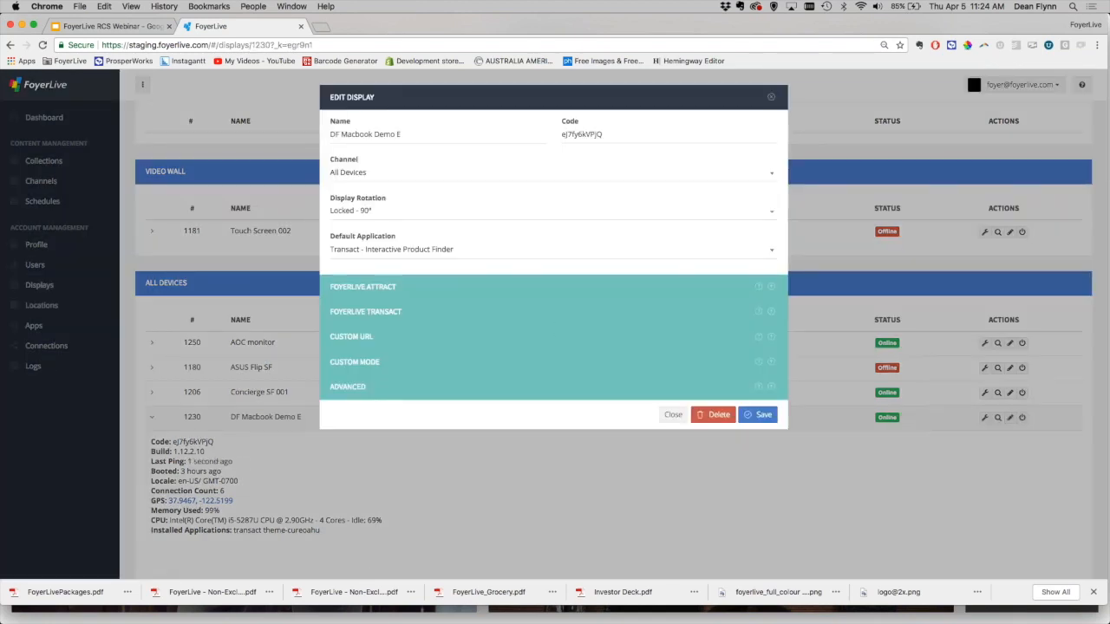
{"action": "left_click", "coordinate": [454, 309]}
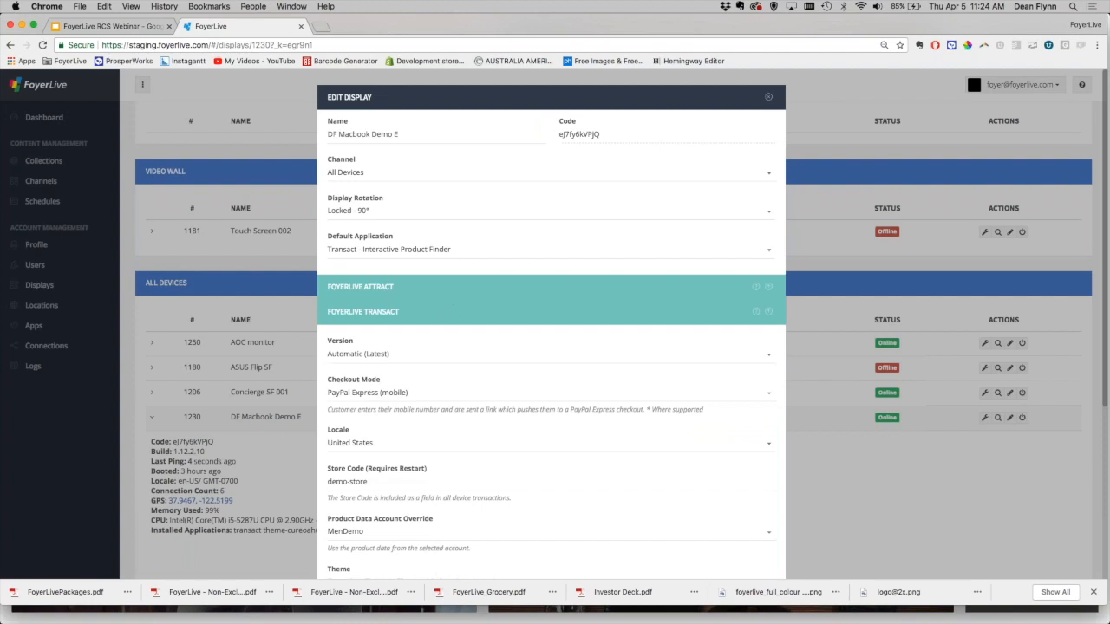
{"action": "scroll", "coordinate": [415, 299], "scroll_direction": "down", "scroll_amount": 2}
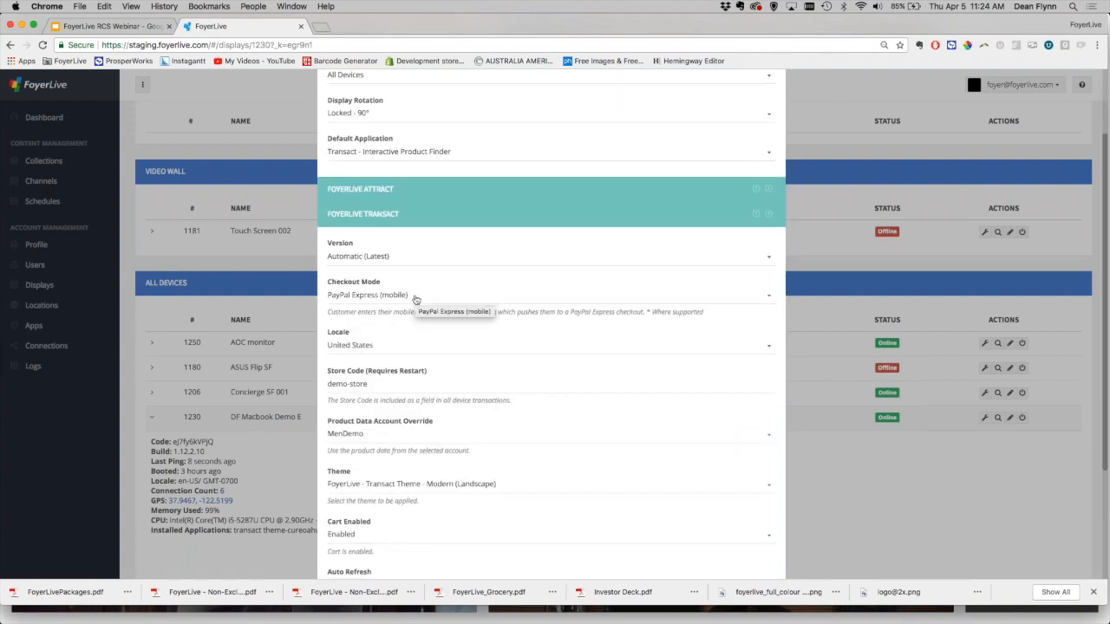
{"action": "left_click", "coordinate": [415, 298]}
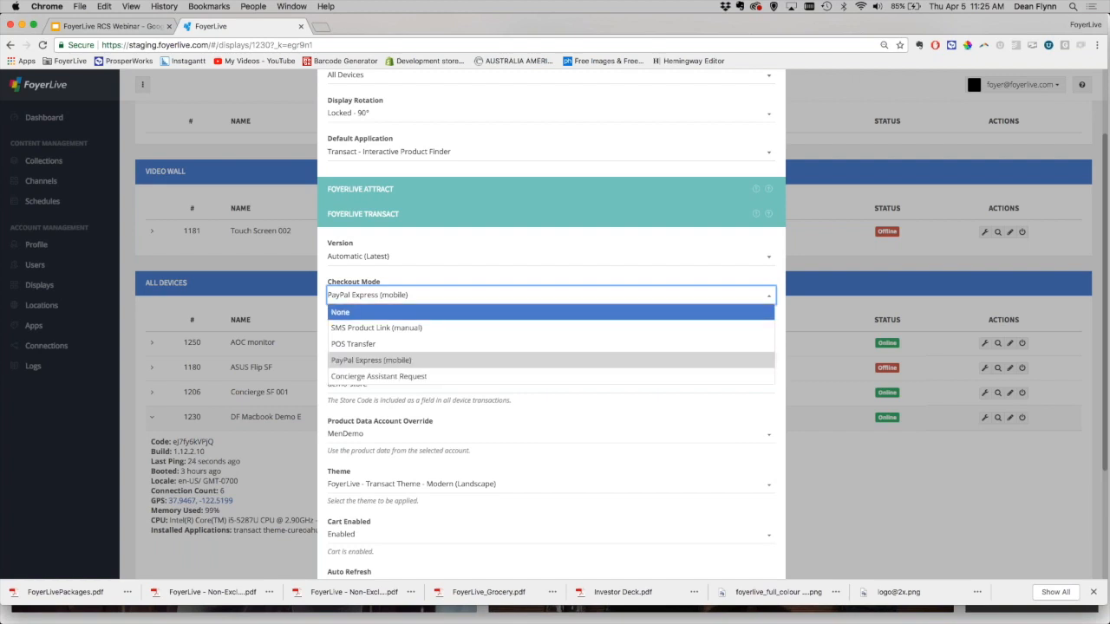
{"action": "left_click", "coordinate": [546, 276]}
{"action": "scroll", "coordinate": [544, 274], "scroll_direction": "down", "scroll_amount": 5}
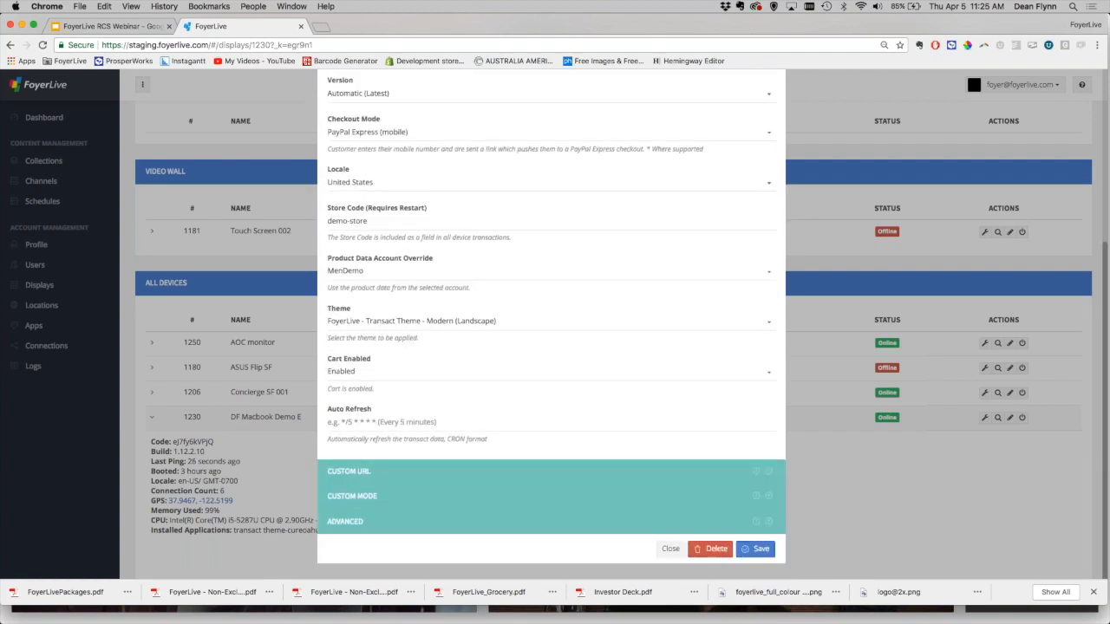
{"action": "left_click", "coordinate": [671, 548]}
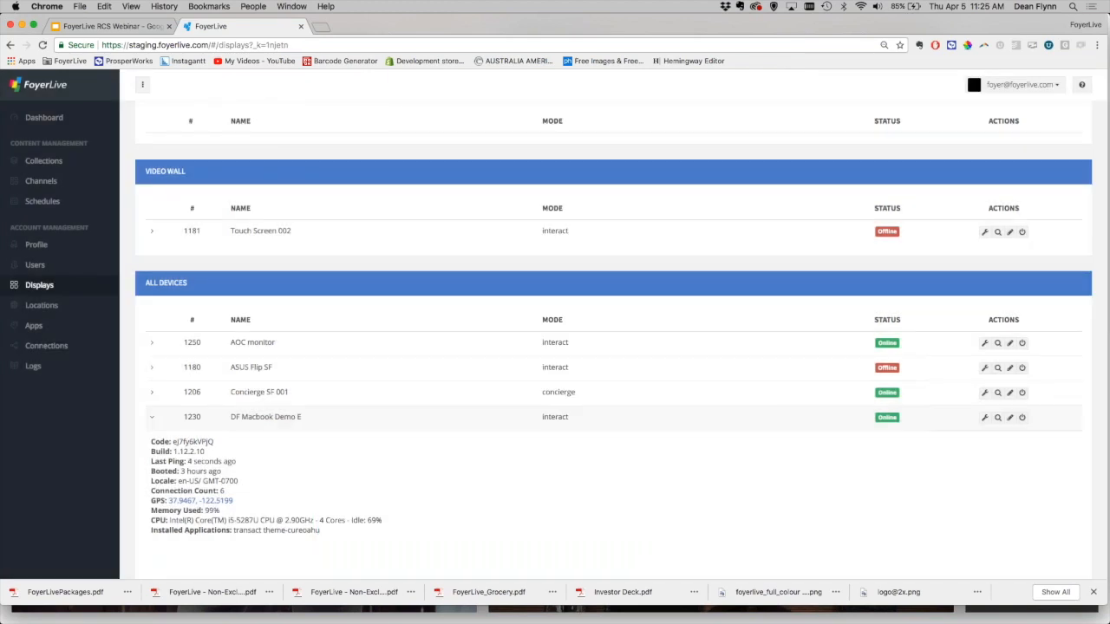
{"action": "scroll", "coordinate": [621, 340], "scroll_direction": "down", "scroll_amount": 1}
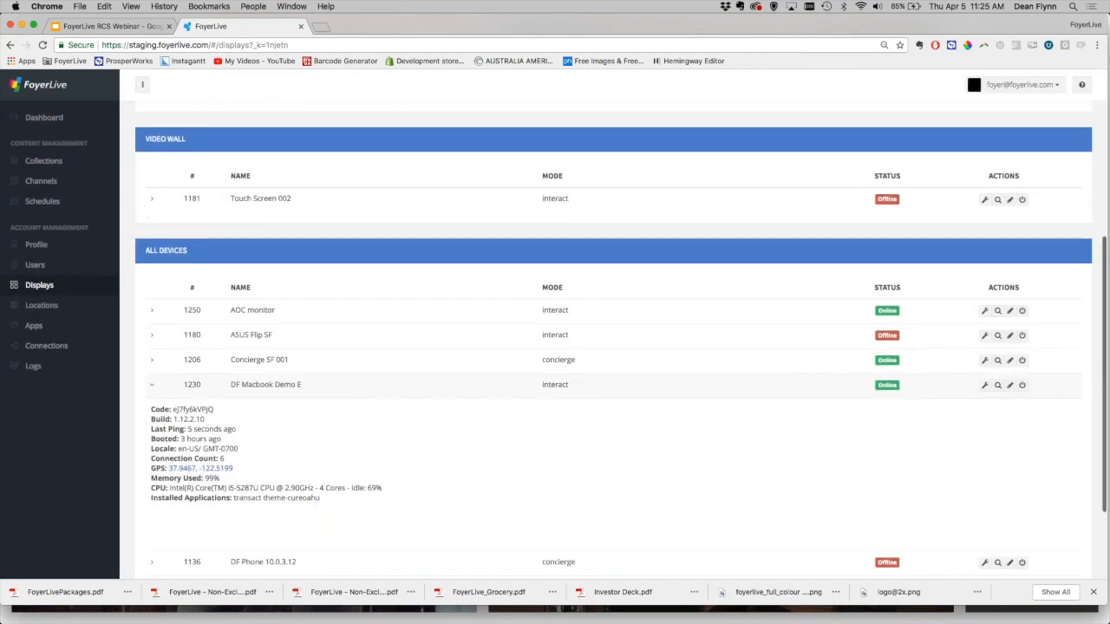
Look at Location Management, then go to the account's integrations and test the Shopify connection
{"action": "left_click", "coordinate": [74, 312]}
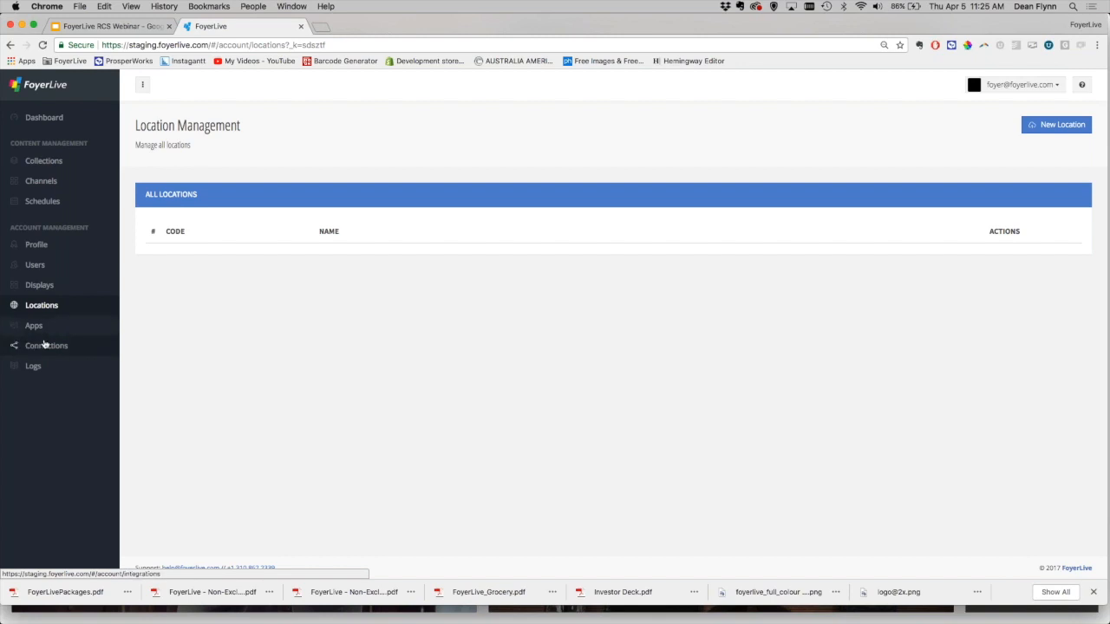
{"action": "left_click", "coordinate": [46, 345]}
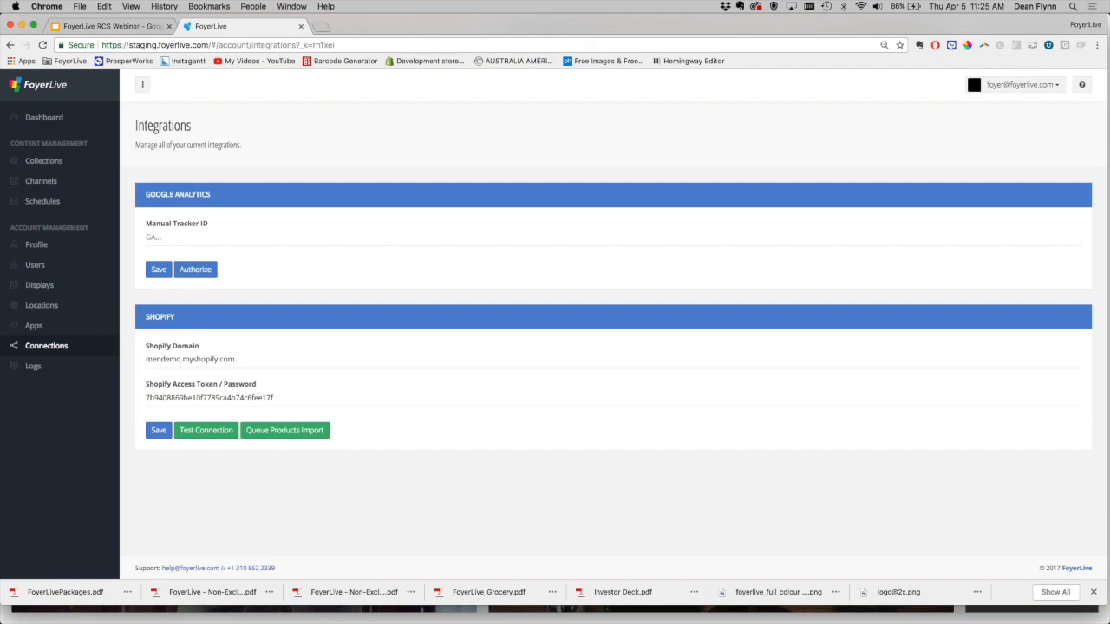
{"action": "left_click", "coordinate": [207, 431]}
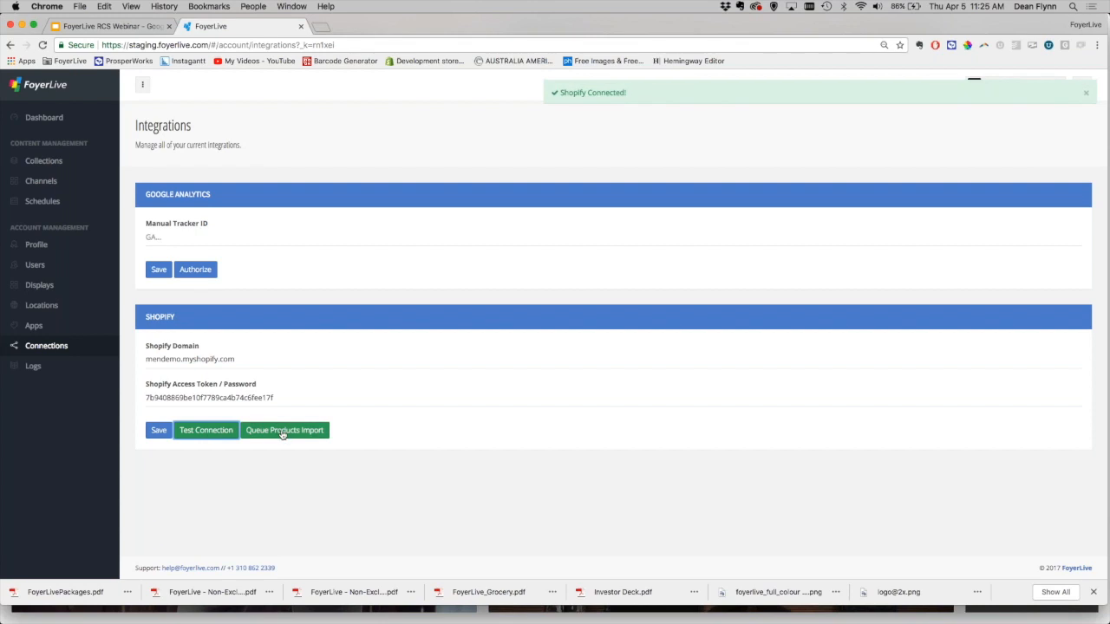
Go to the account's process logs and examine the messages of the most recent product-import process
{"action": "left_click", "coordinate": [52, 373]}
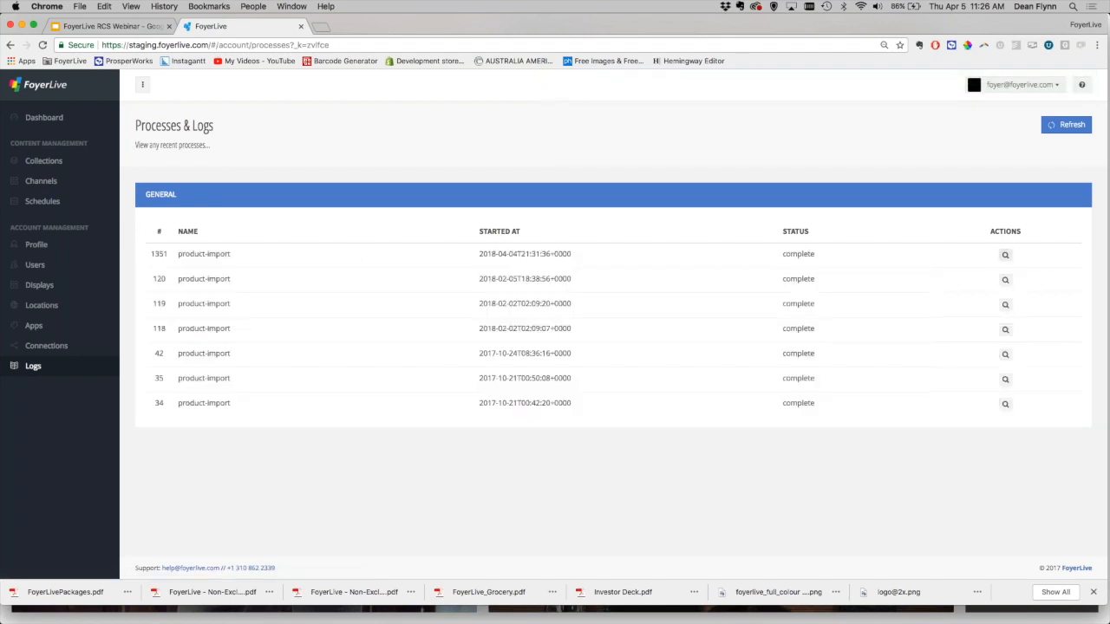
{"action": "left_click", "coordinate": [1006, 256]}
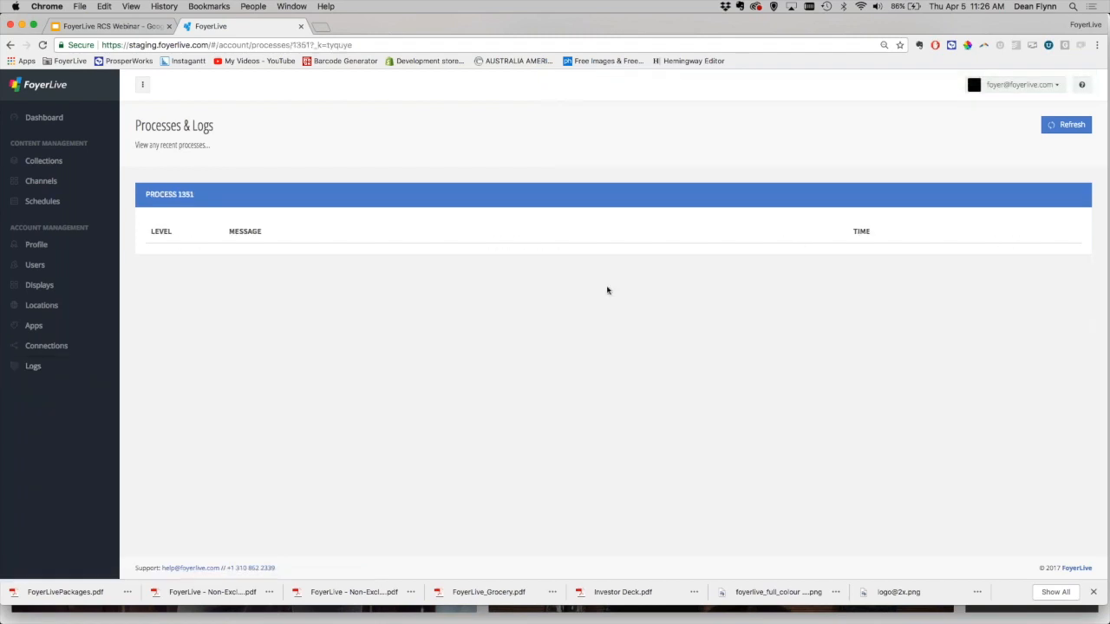
{"action": "scroll", "coordinate": [397, 327], "scroll_direction": "down", "scroll_amount": 10}
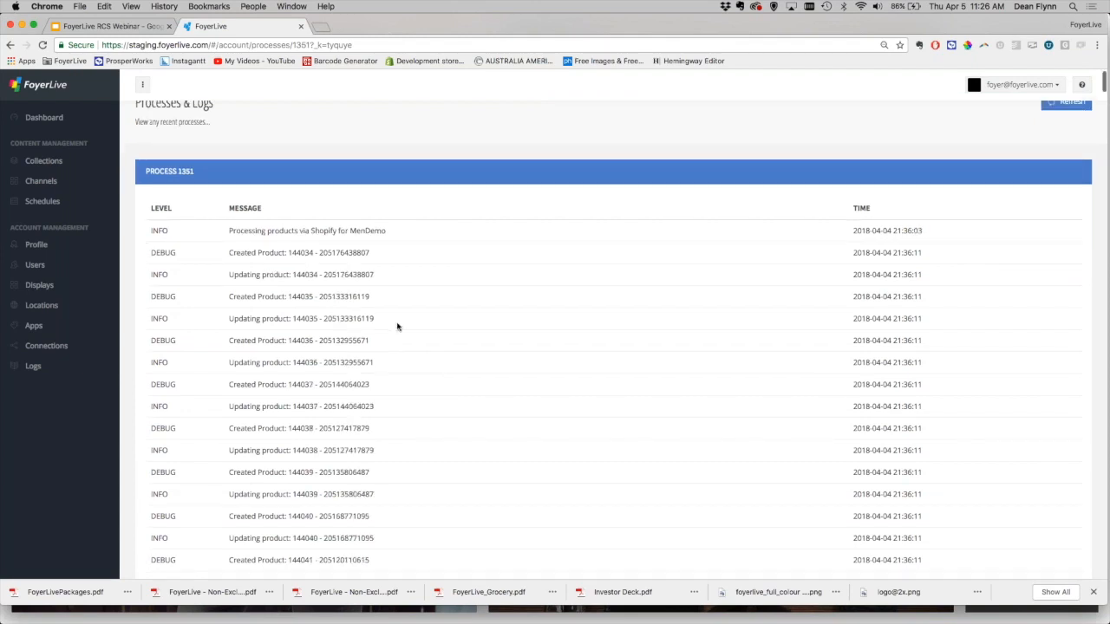
{"action": "scroll", "coordinate": [397, 327], "scroll_direction": "up", "scroll_amount": 10}
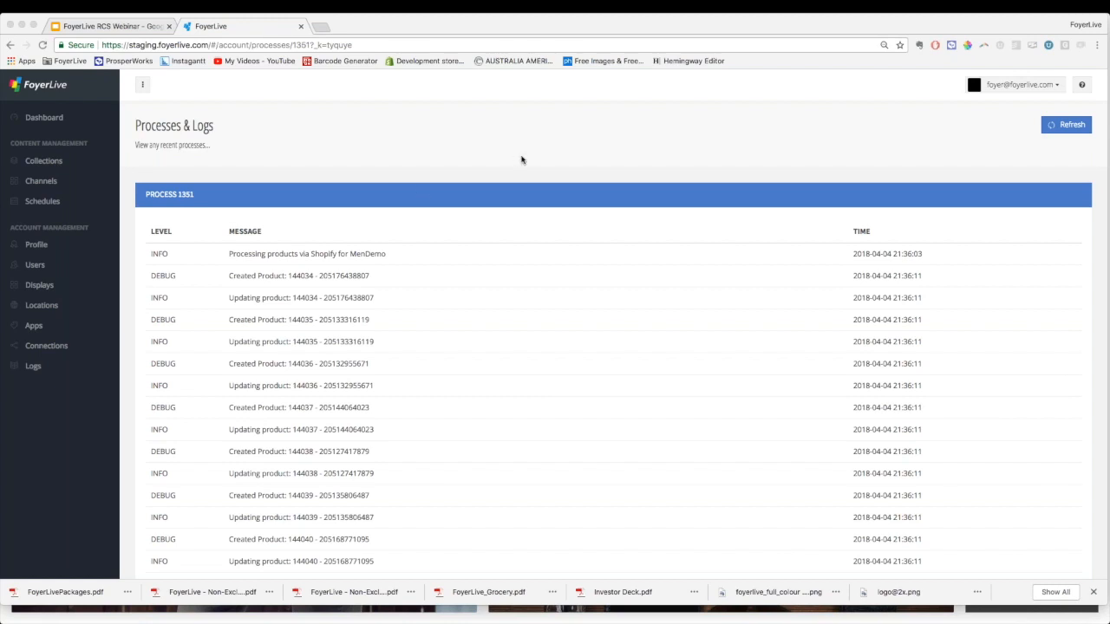
Open the second image's settings in the Screen Saver collection, enable the Weather Temperature Filter, and close without saving
{"action": "left_click", "coordinate": [50, 166]}
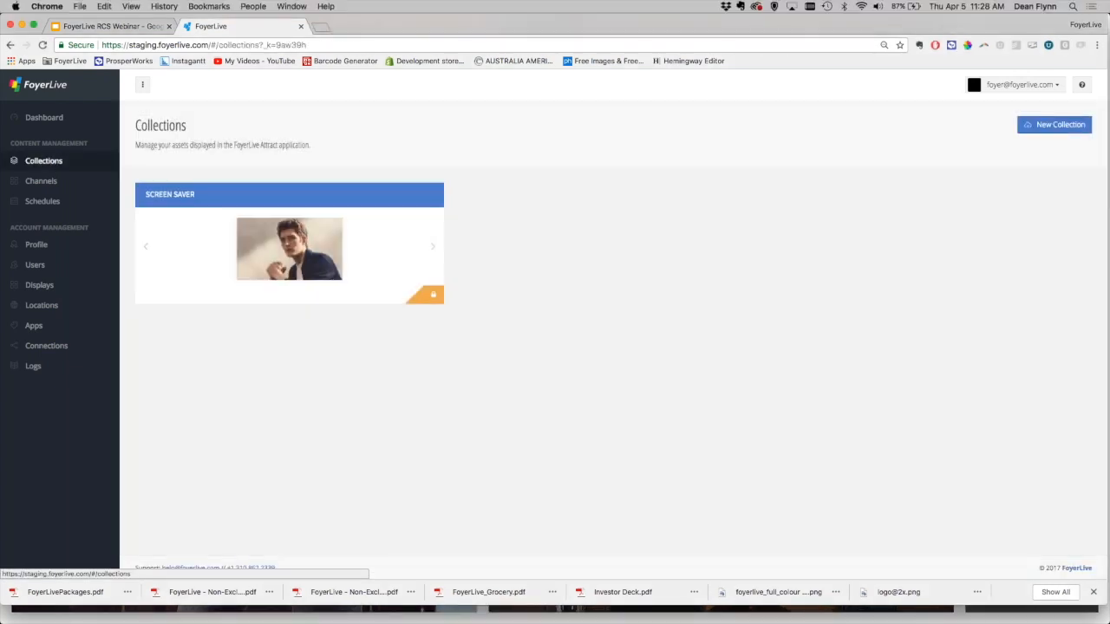
{"action": "left_click", "coordinate": [300, 238]}
{"action": "scroll", "coordinate": [466, 352], "scroll_direction": "down", "scroll_amount": 10}
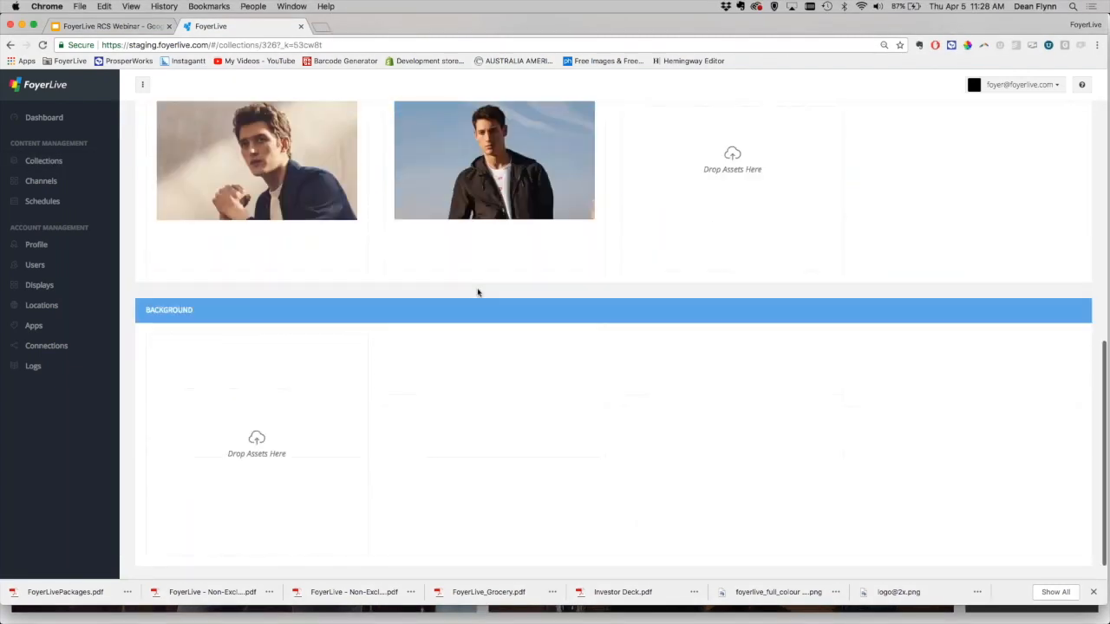
{"action": "left_click", "coordinate": [493, 187]}
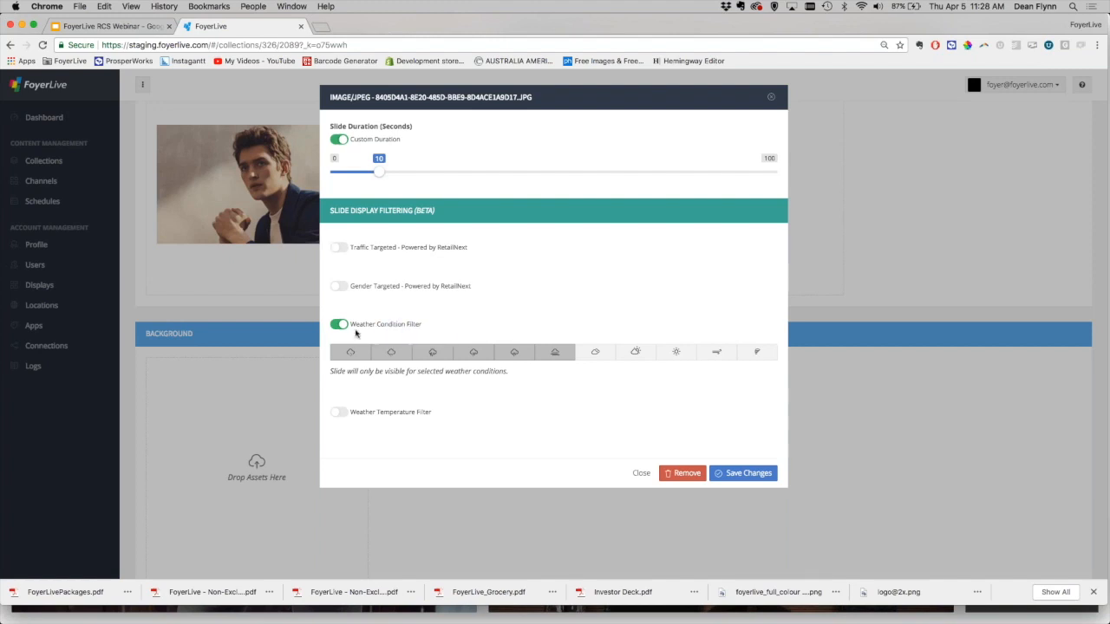
{"action": "left_click", "coordinate": [339, 412]}
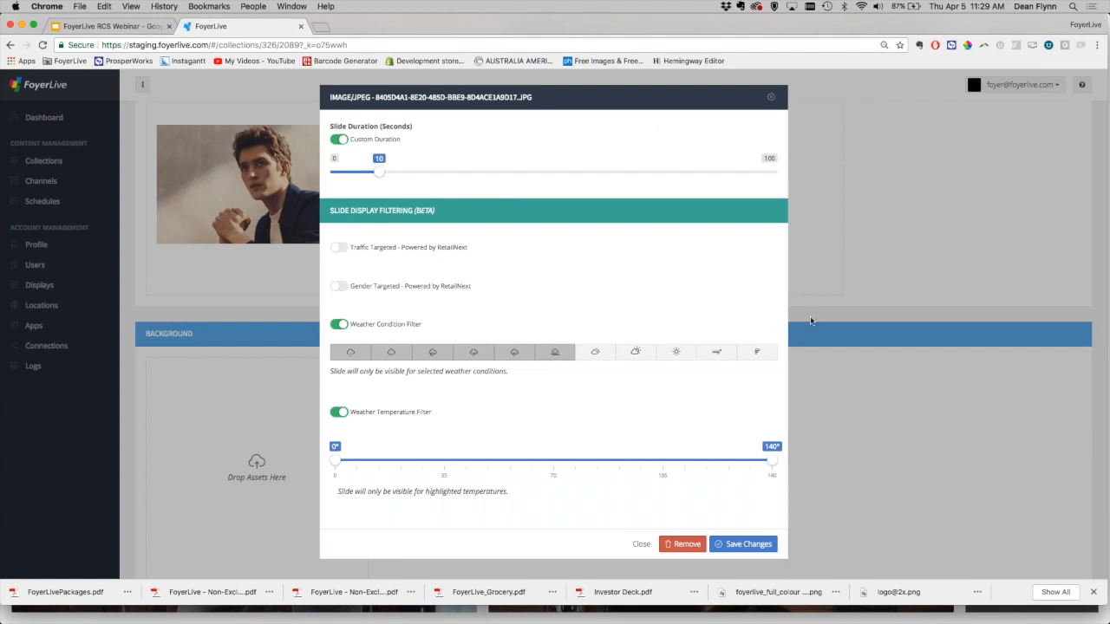
{"action": "left_click", "coordinate": [646, 546]}
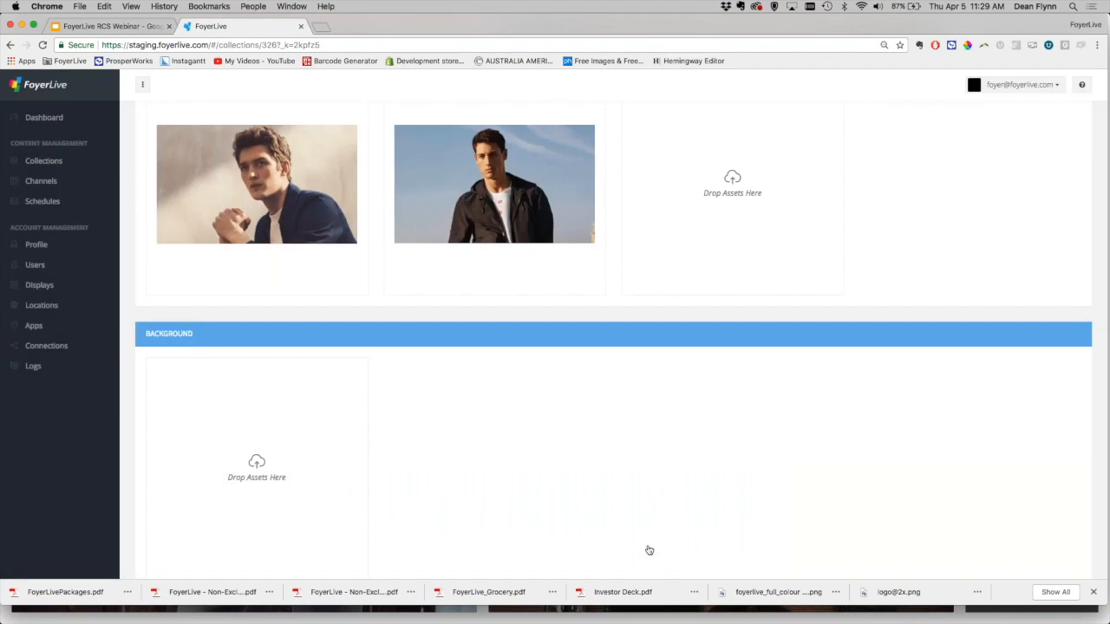
Switch to the FoyerLive RCS Webinar deck in Google Slides, present it from the Demonstration slide, and advance to the Nike case study
{"action": "left_click", "coordinate": [111, 26]}
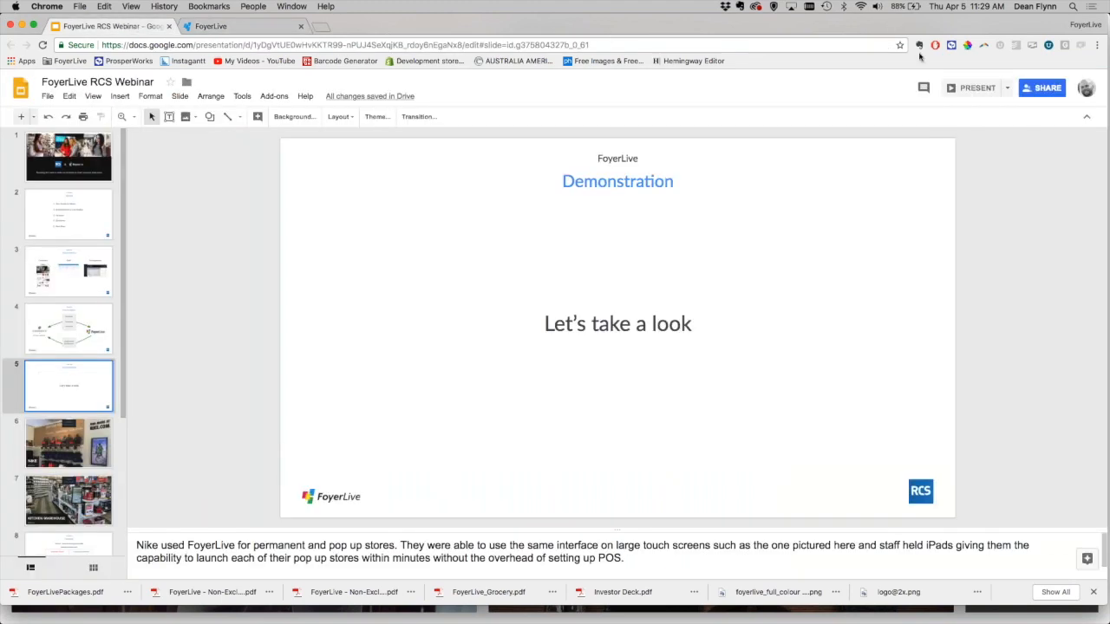
{"action": "left_click", "coordinate": [971, 87]}
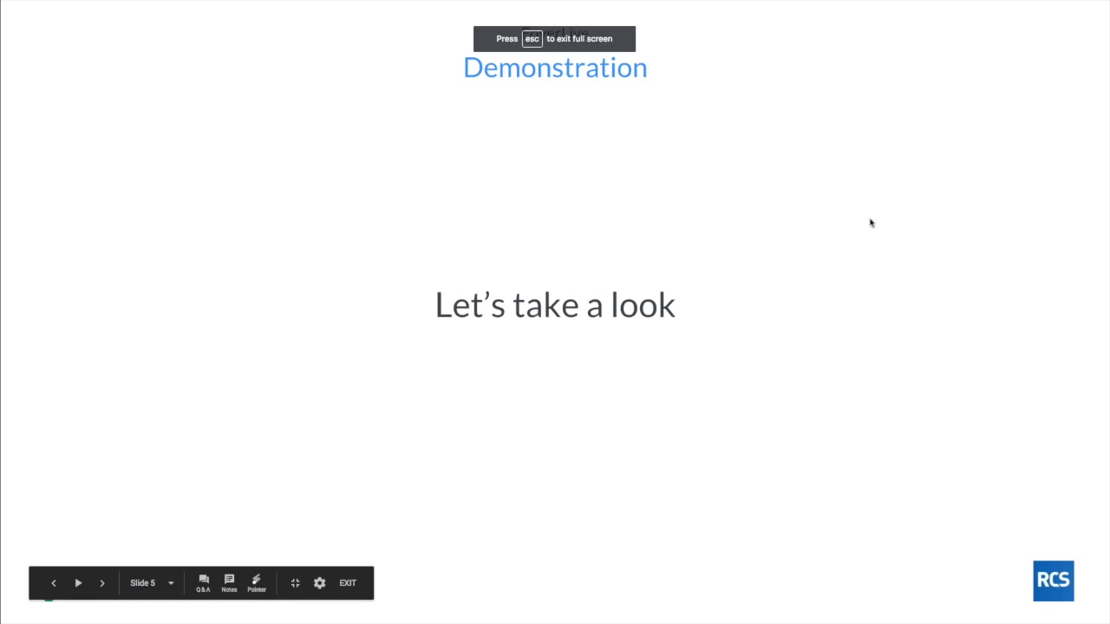
{"action": "left_click", "coordinate": [712, 257]}
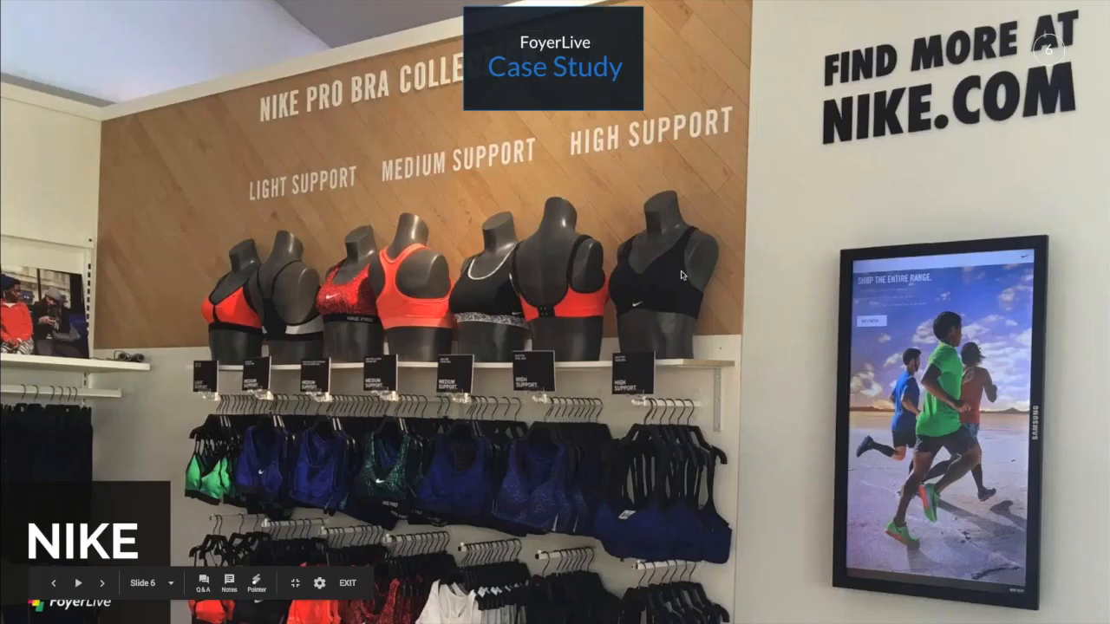